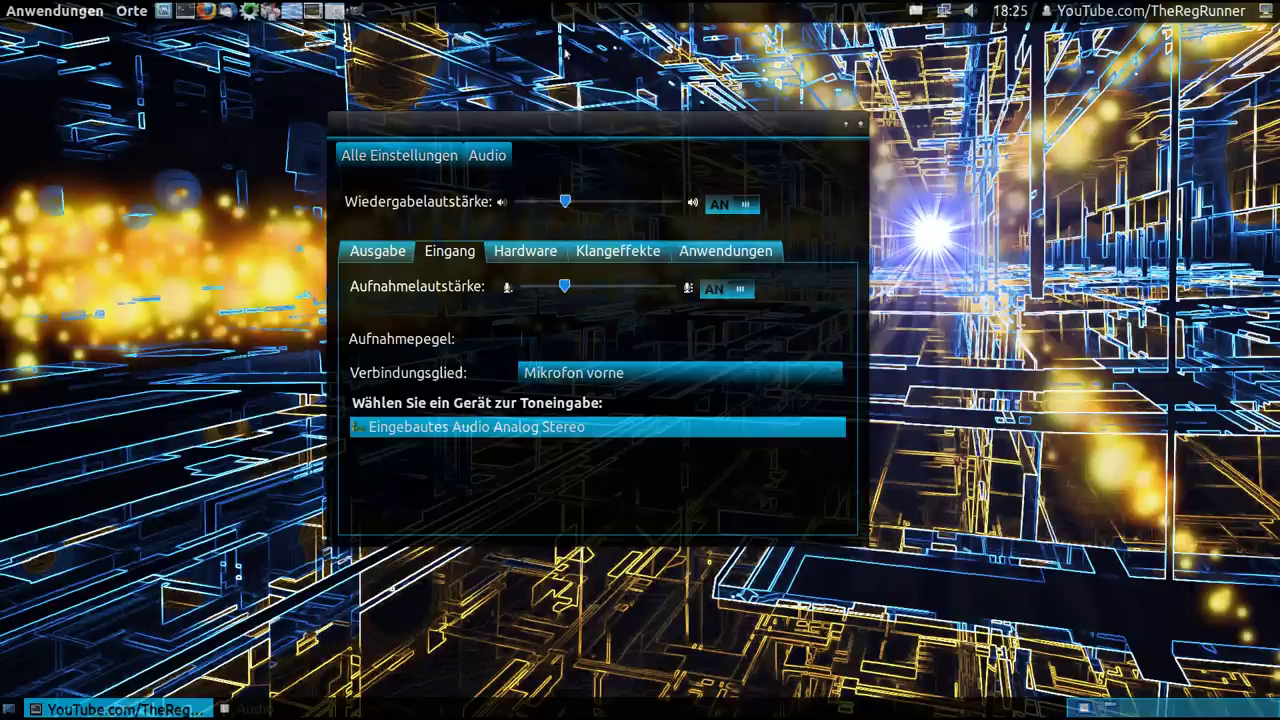
Step: Nudge the Audio settings window into place and close it
drag(634, 126, 636, 129)
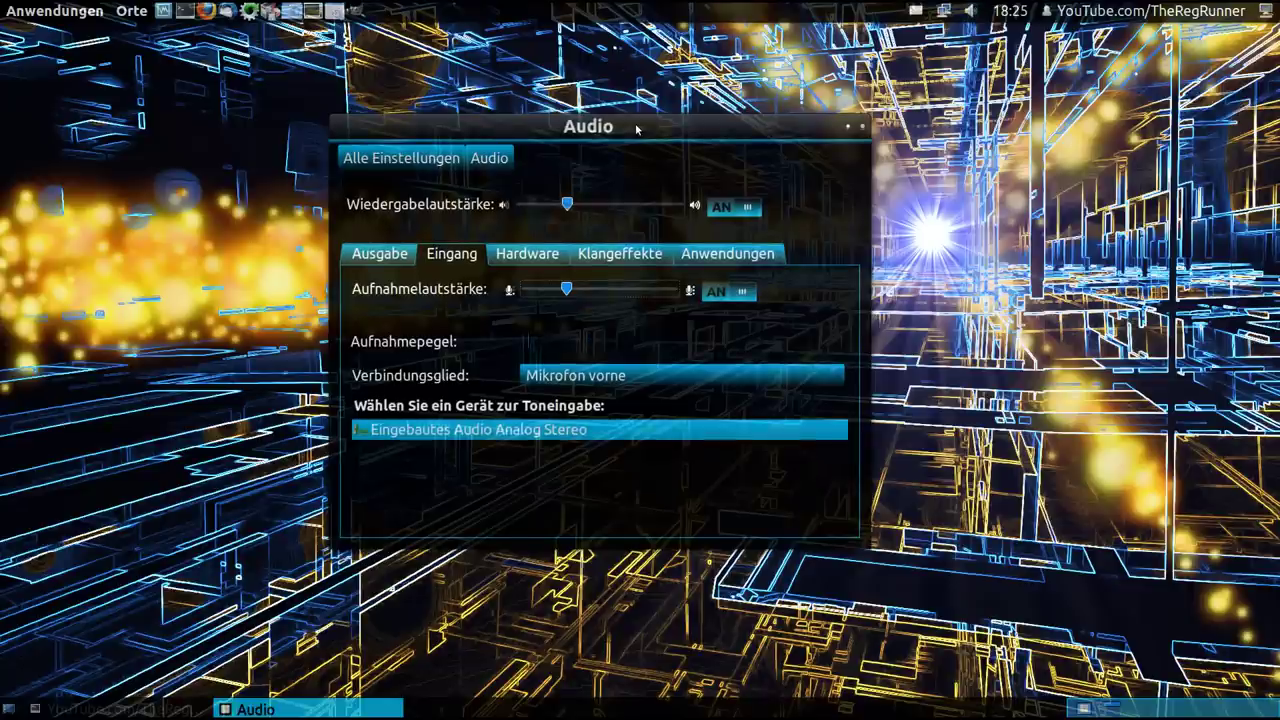
drag(636, 128, 638, 112)
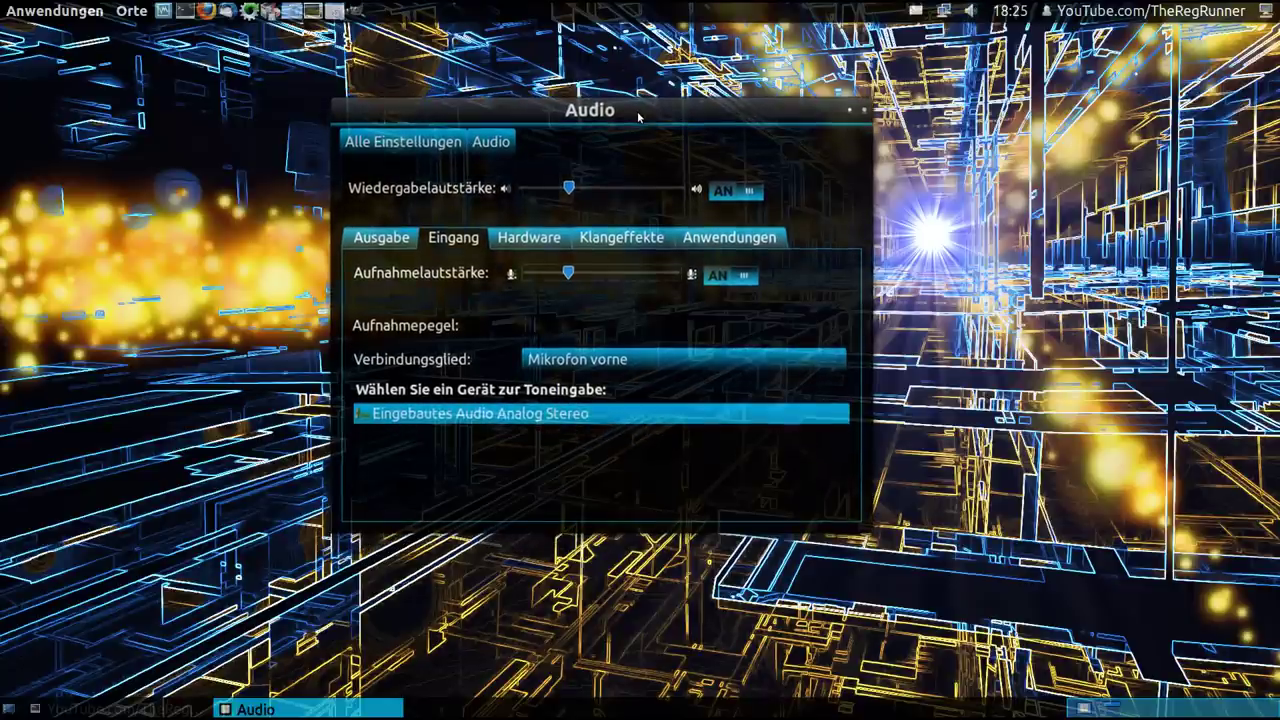
click(850, 112)
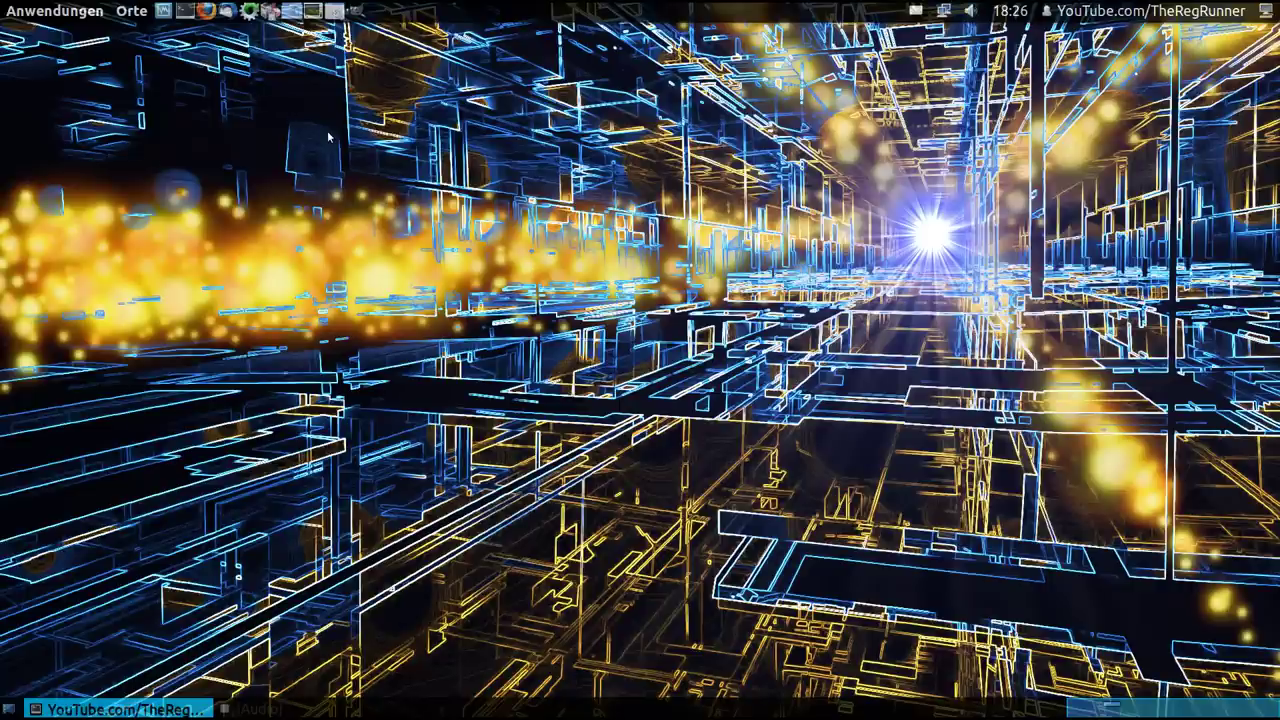
Step: Browse Home > Daten > Videos > 2012 and open 'Teil 5 - Desktop Thema.jpg' in the image viewer
click(133, 12)
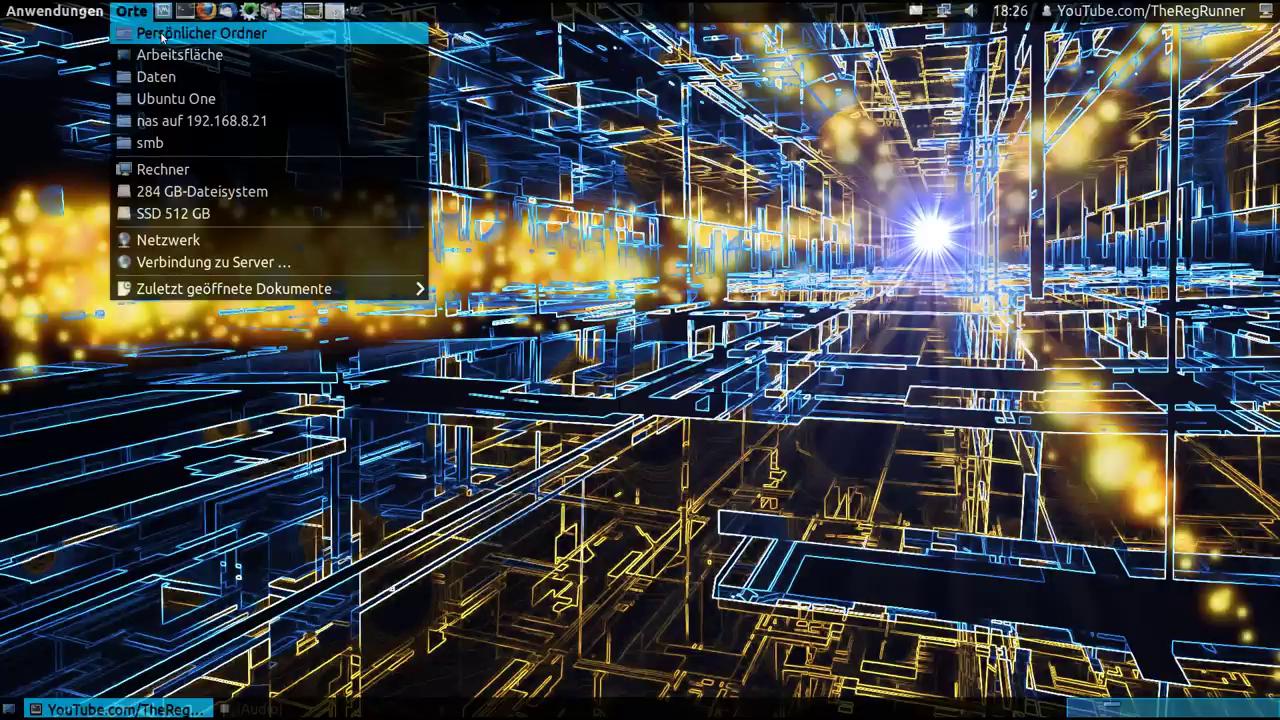
click(155, 37)
double_click(343, 163)
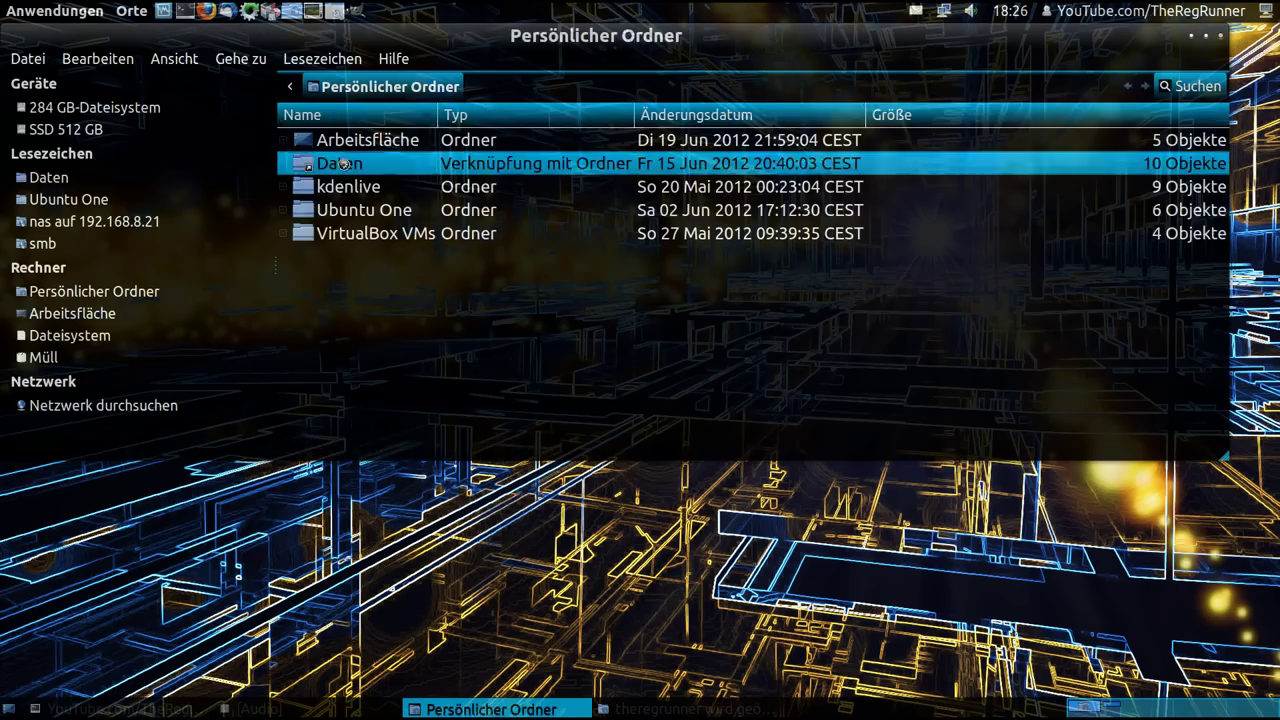
double_click(457, 36)
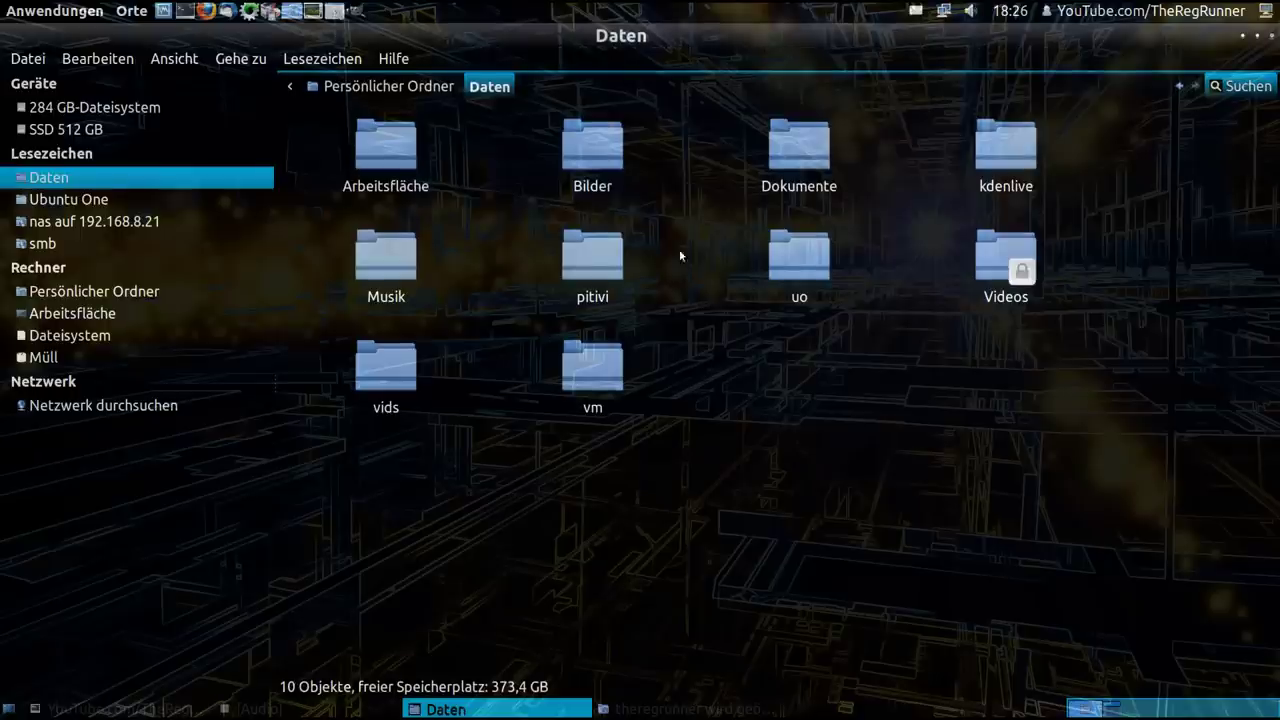
double_click(1012, 262)
click(395, 160)
double_click(395, 160)
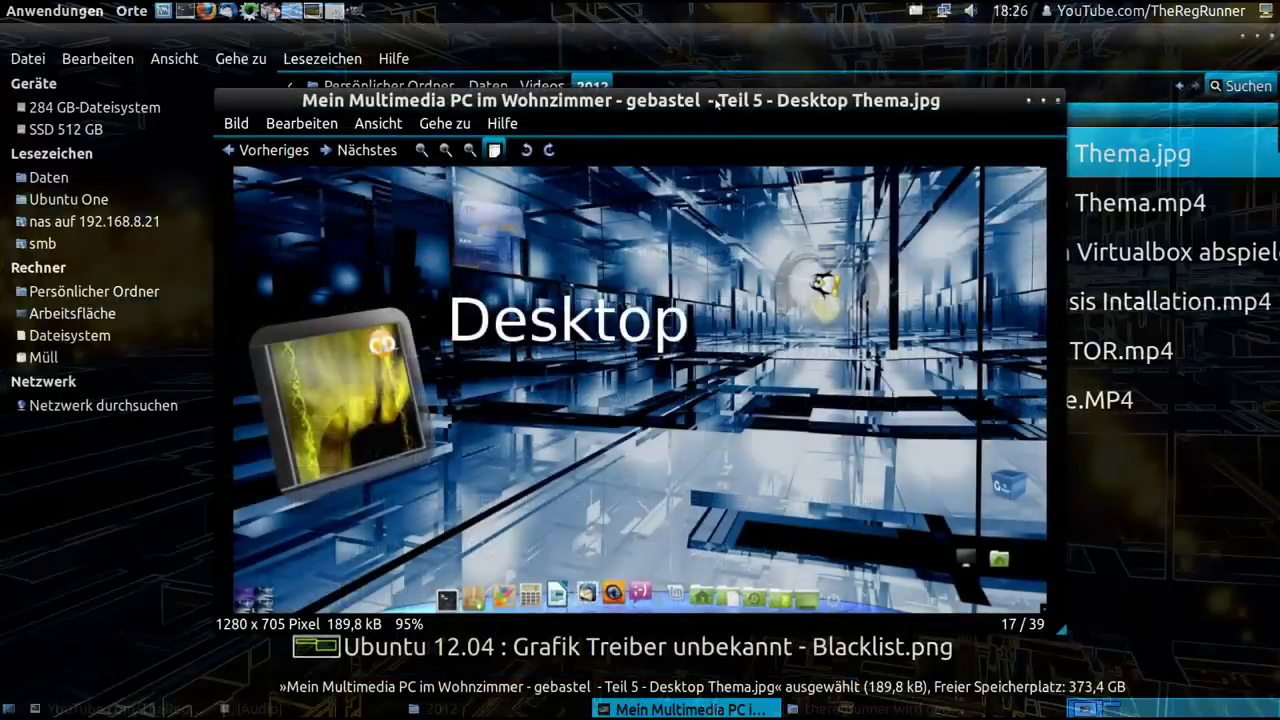
Step: Move the image viewer around to preview the picture, maximize it, then close it
drag(716, 104, 682, 100)
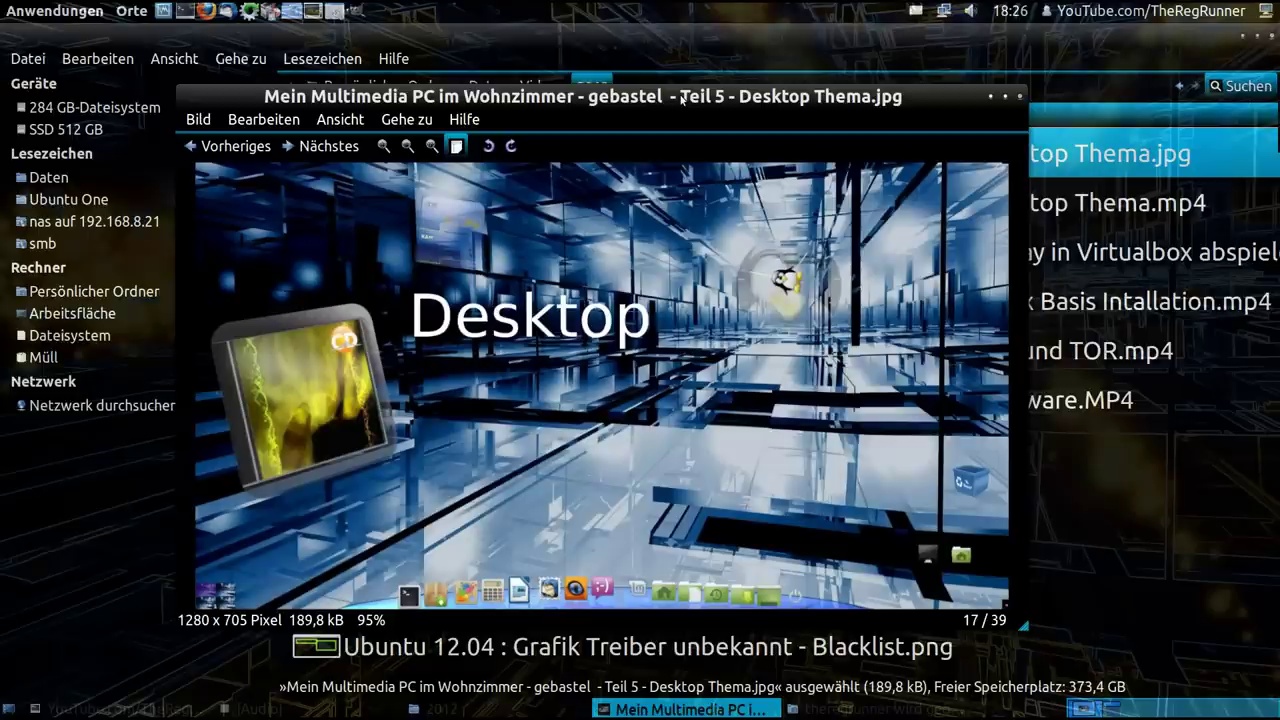
click(1242, 35)
mouse_move(900, 96)
mouse_down()
mouse_move(1030, 428)
mouse_move(1039, 405)
mouse_up()
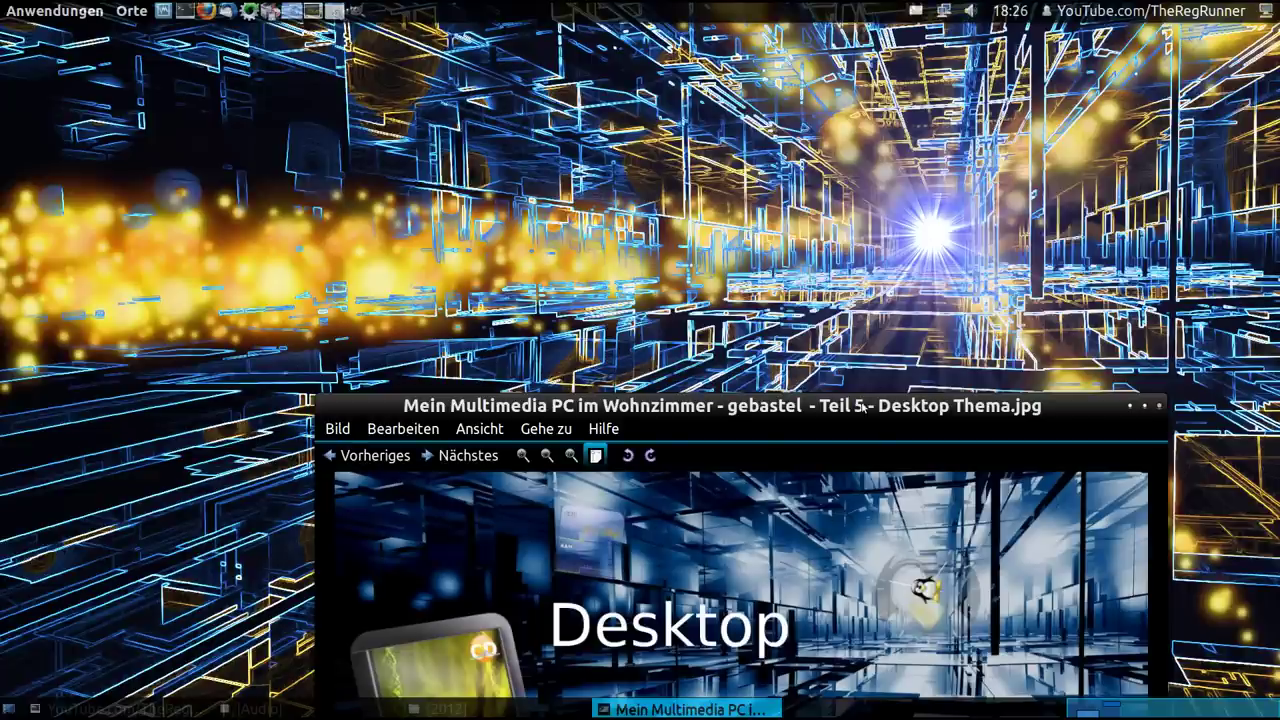
drag(861, 407, 820, 136)
double_click(816, 138)
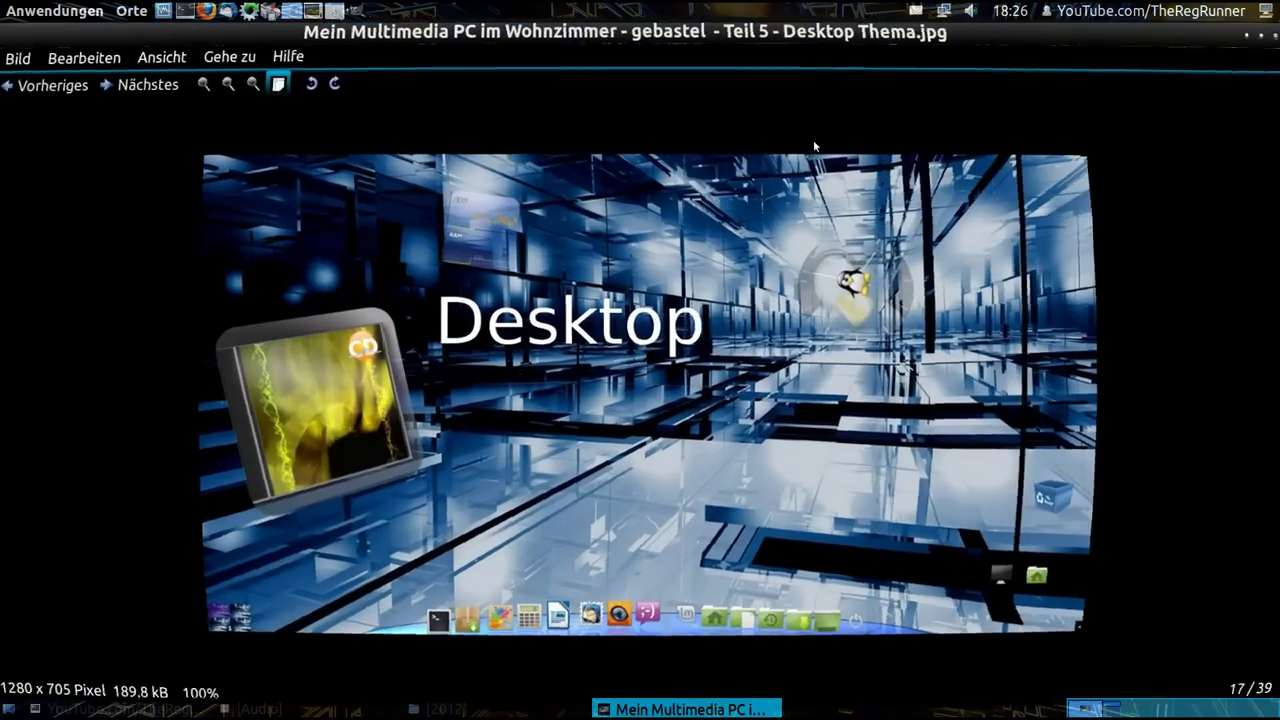
click(1273, 37)
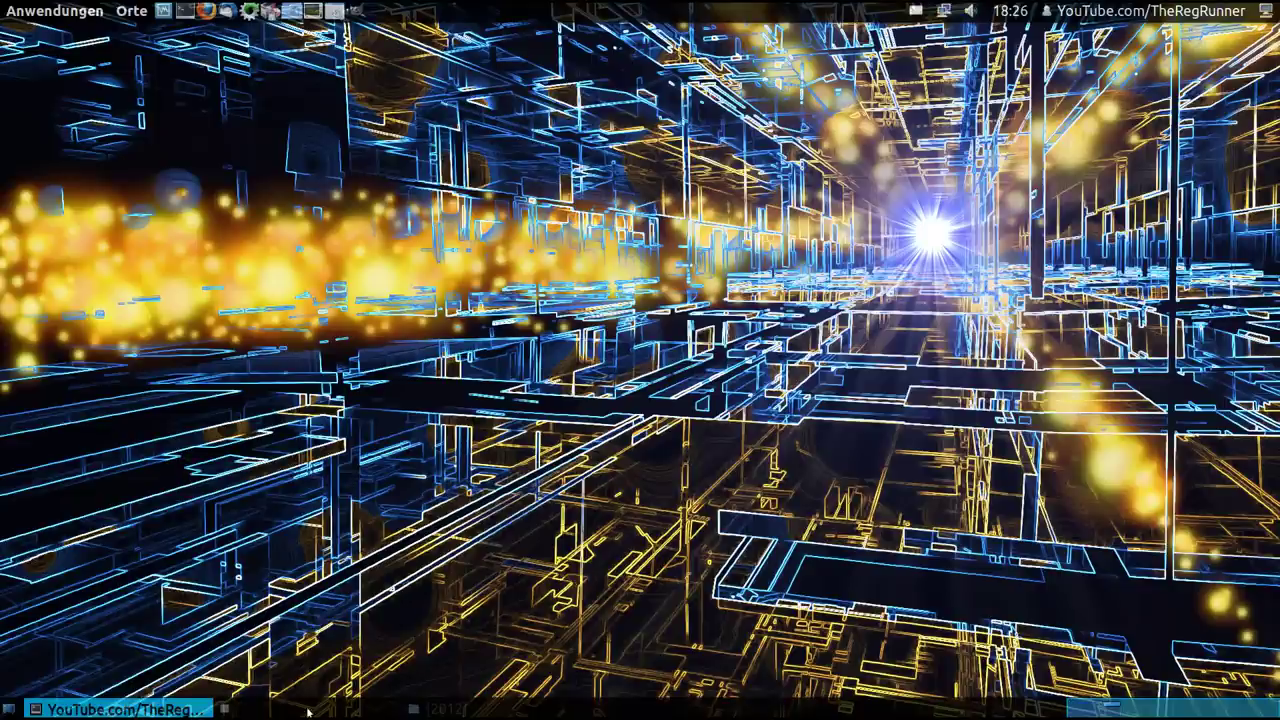
Step: Open 'Teil 5 - Desktop Thema.jpg' with GIMP Bildbearbeitung and minimize the 2012 folder
click(497, 709)
right_click(440, 142)
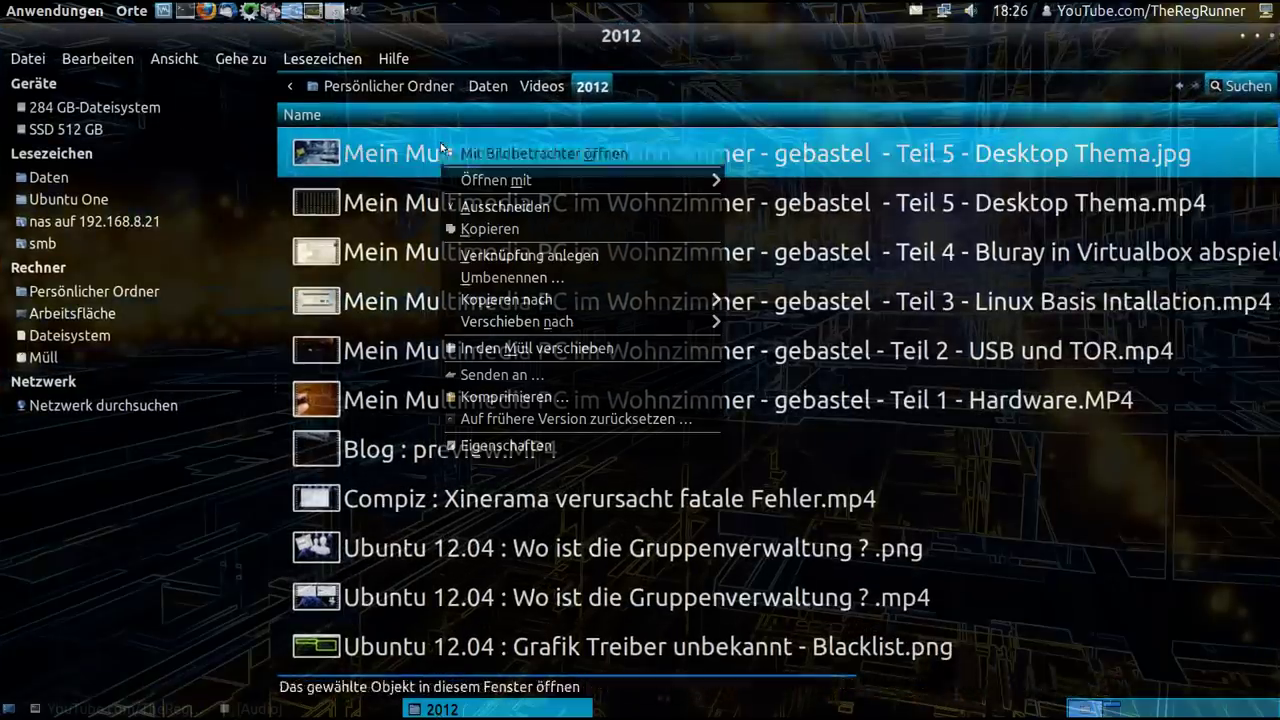
mouse_move(496, 180)
click(800, 202)
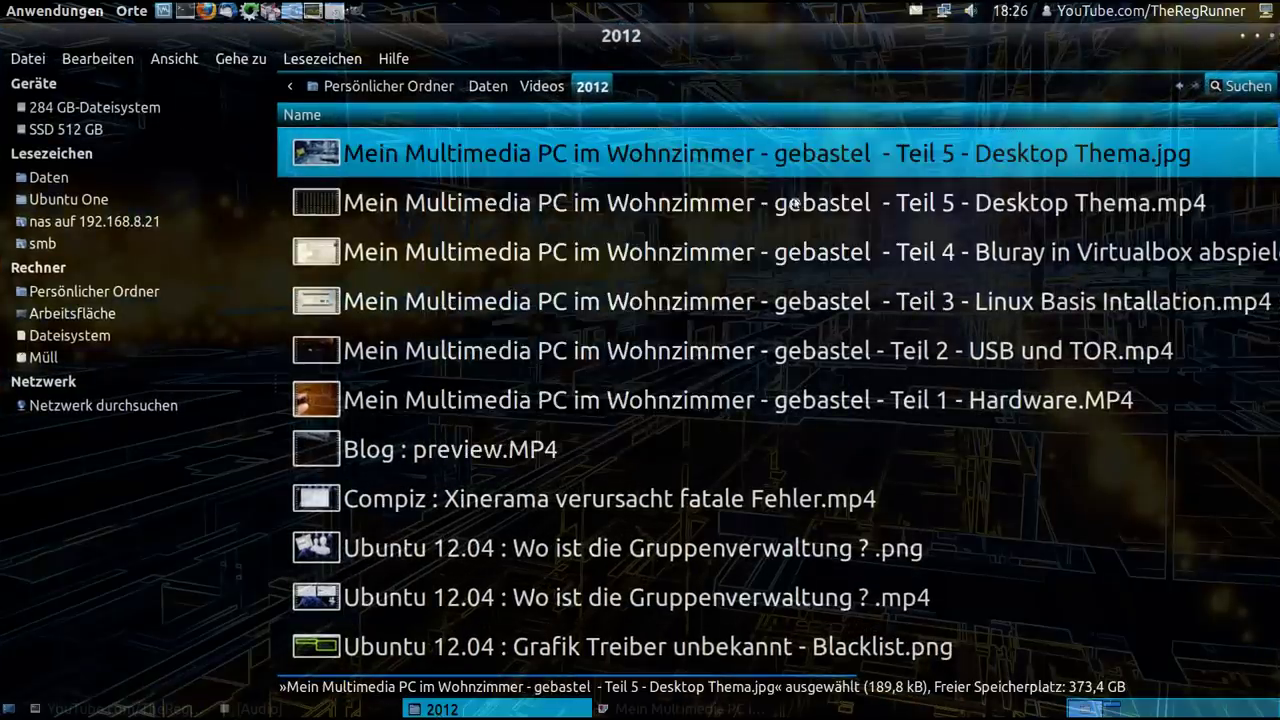
click(1241, 38)
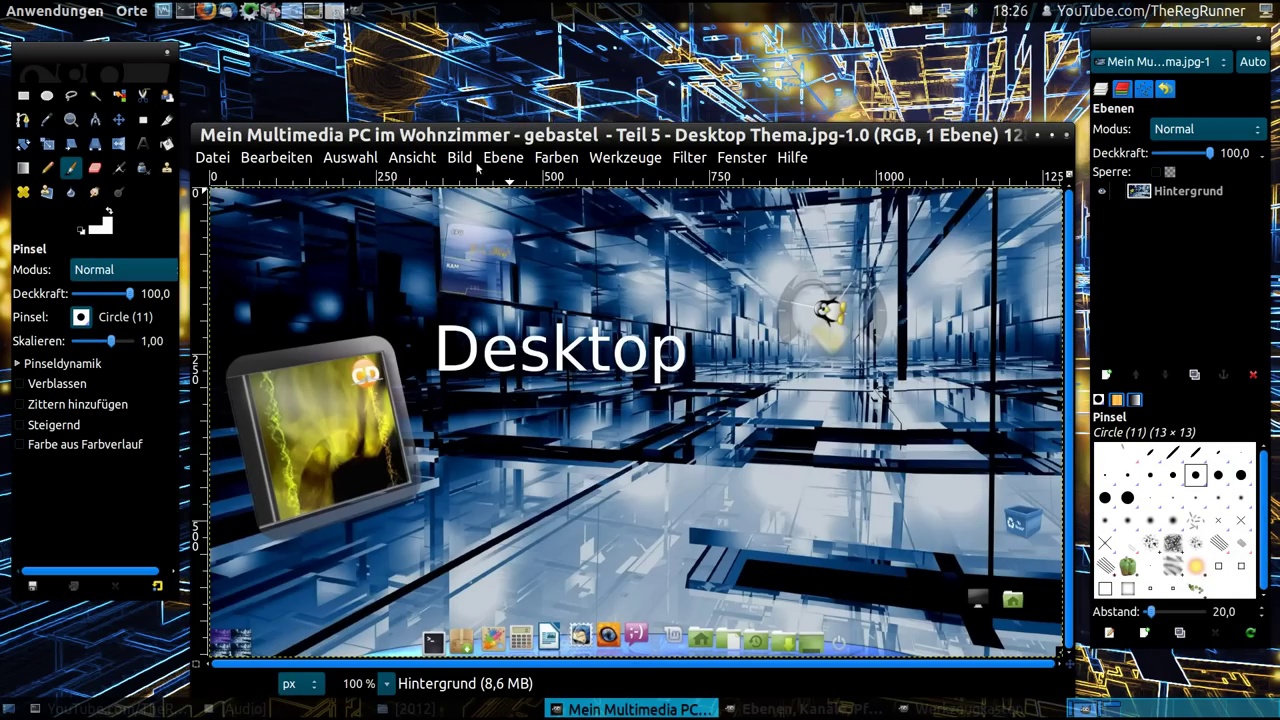
Step: Apply Sobel edge detection with amount 2.0 to the whole Desktop Thema picture
drag(598, 124, 584, 63)
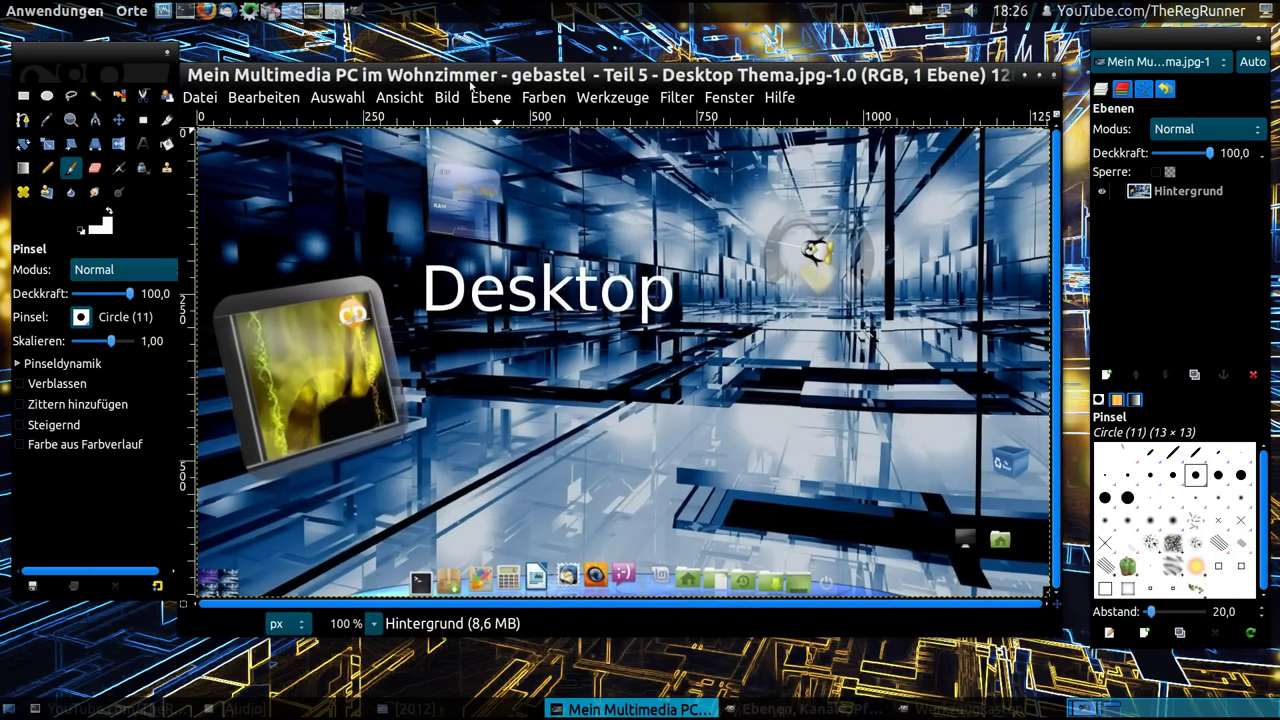
drag(466, 76, 476, 74)
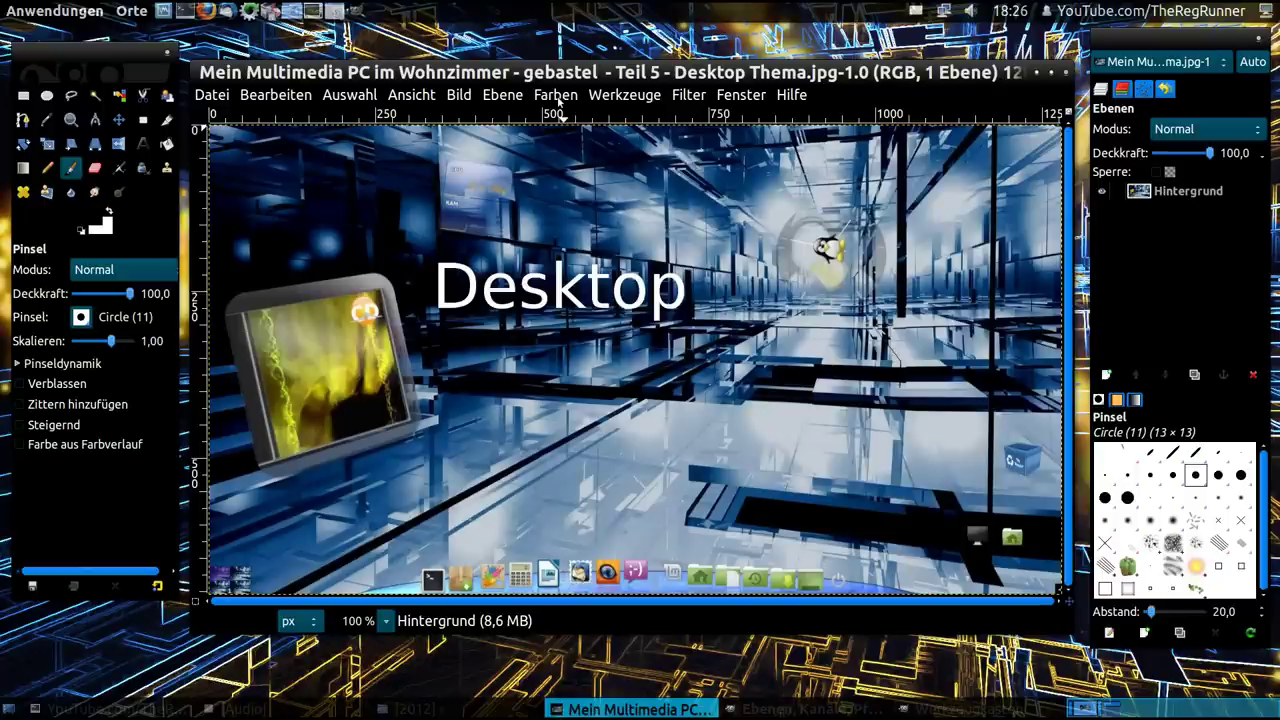
click(683, 95)
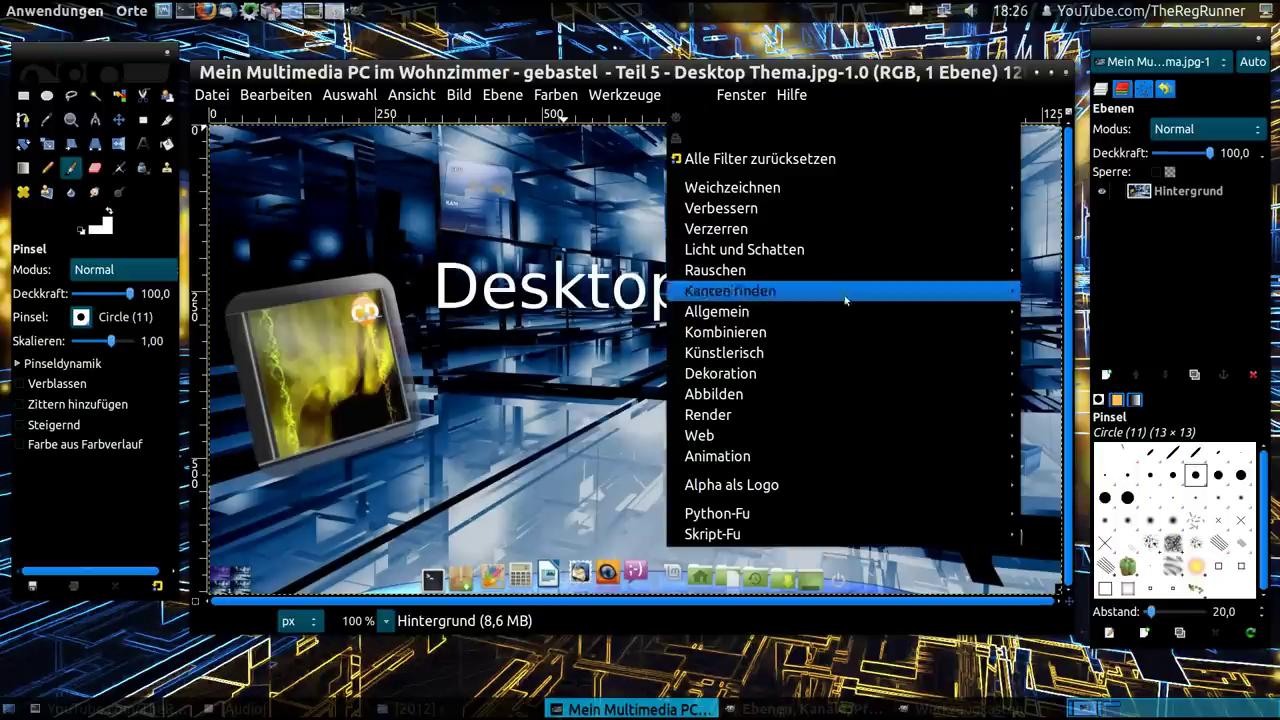
mouse_move(730, 291)
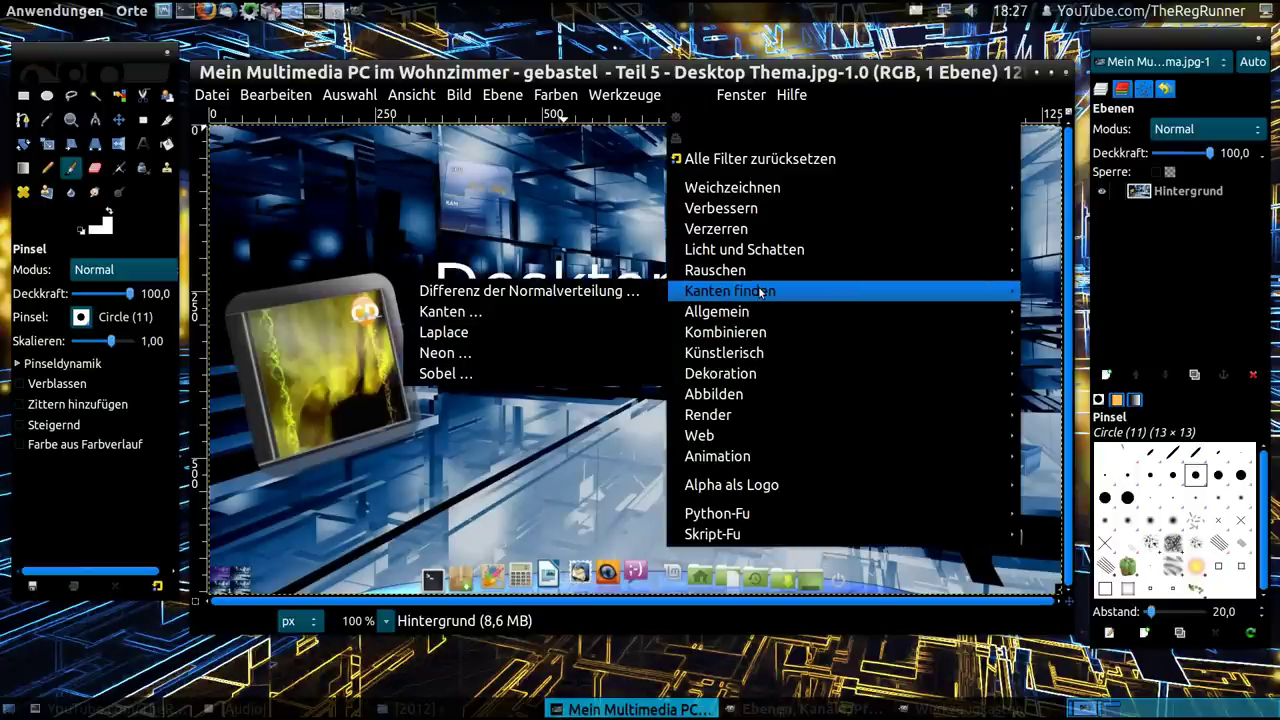
click(531, 313)
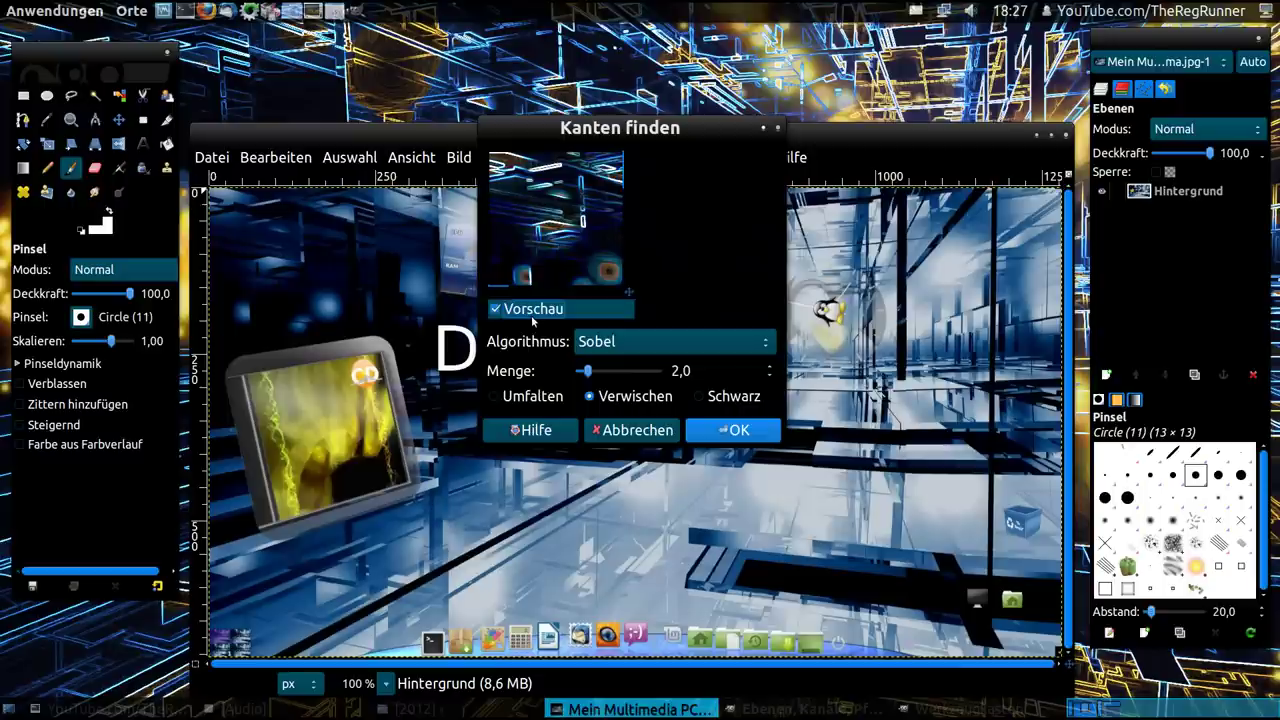
click(749, 432)
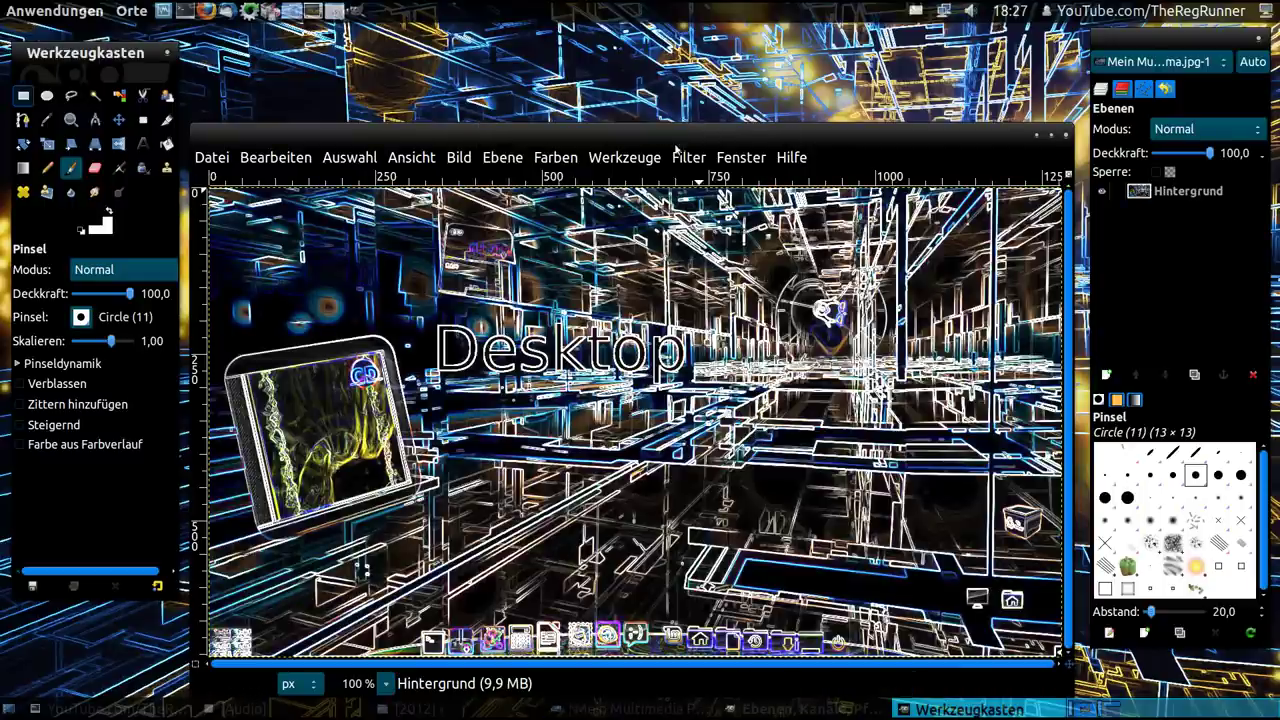
drag(512, 163, 512, 118)
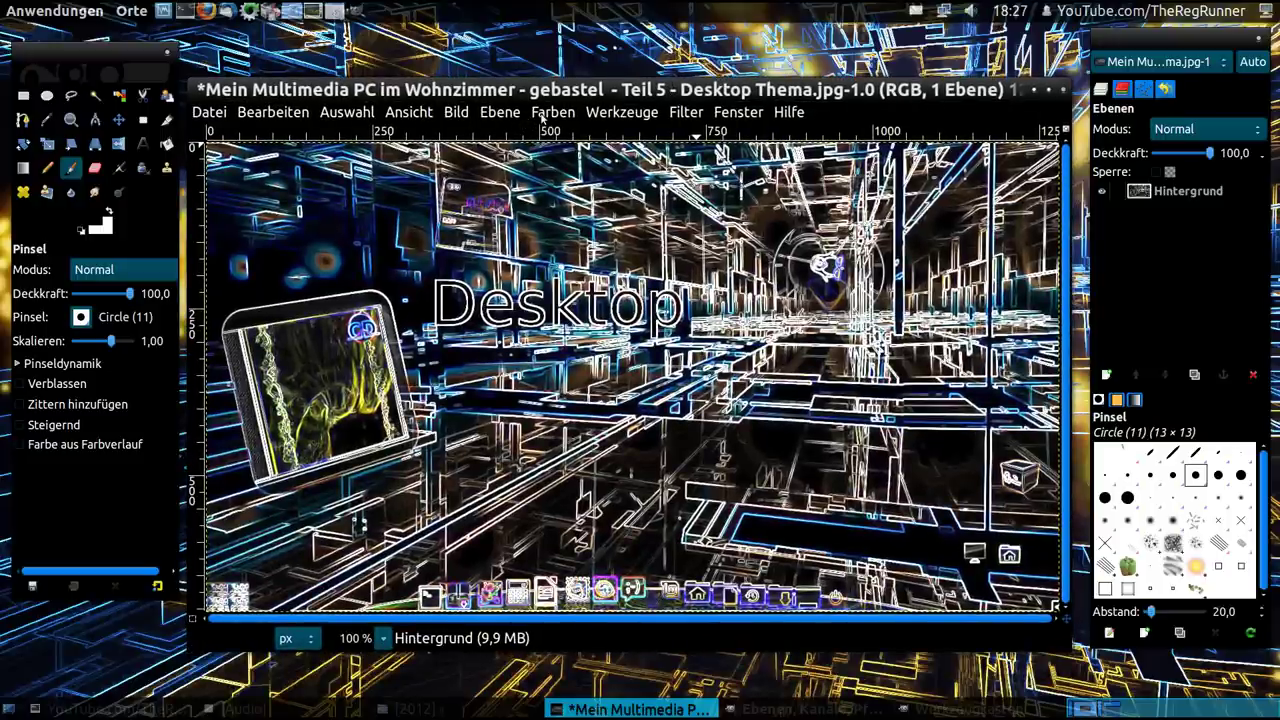
Step: Start shaping the Curves Value curve with a first peak, a dip and the low end at zero
click(542, 114)
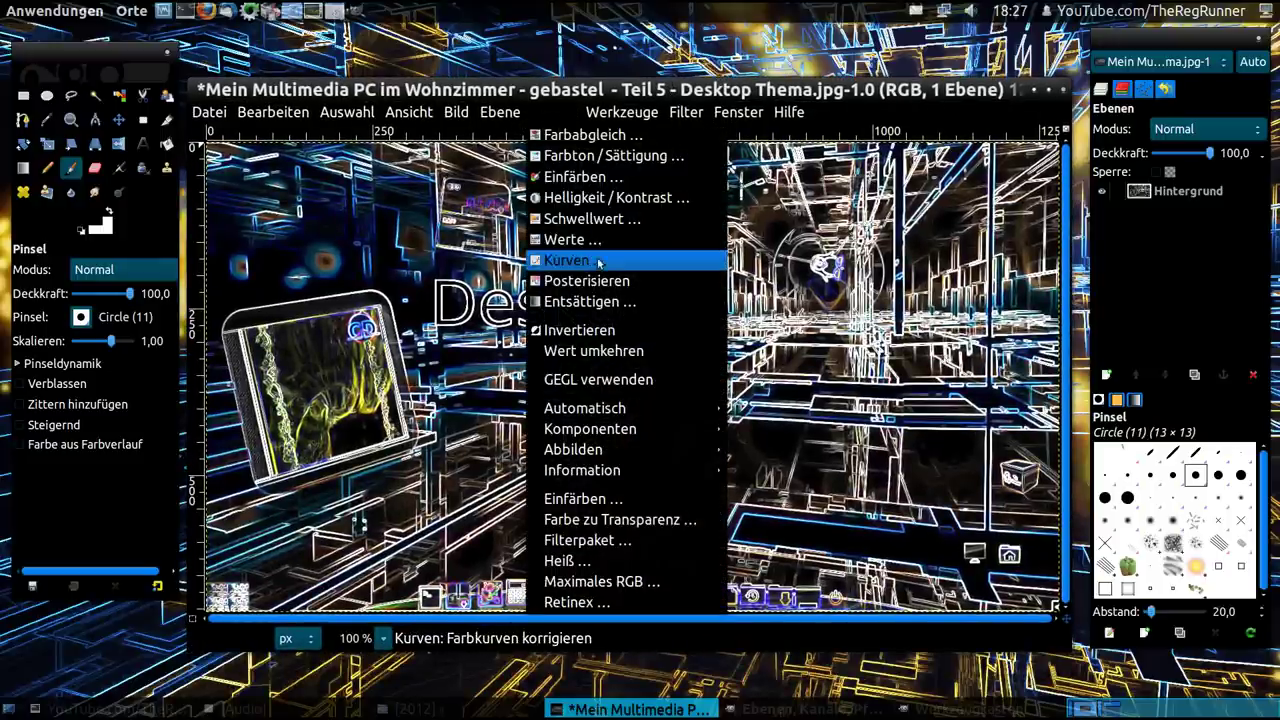
click(600, 262)
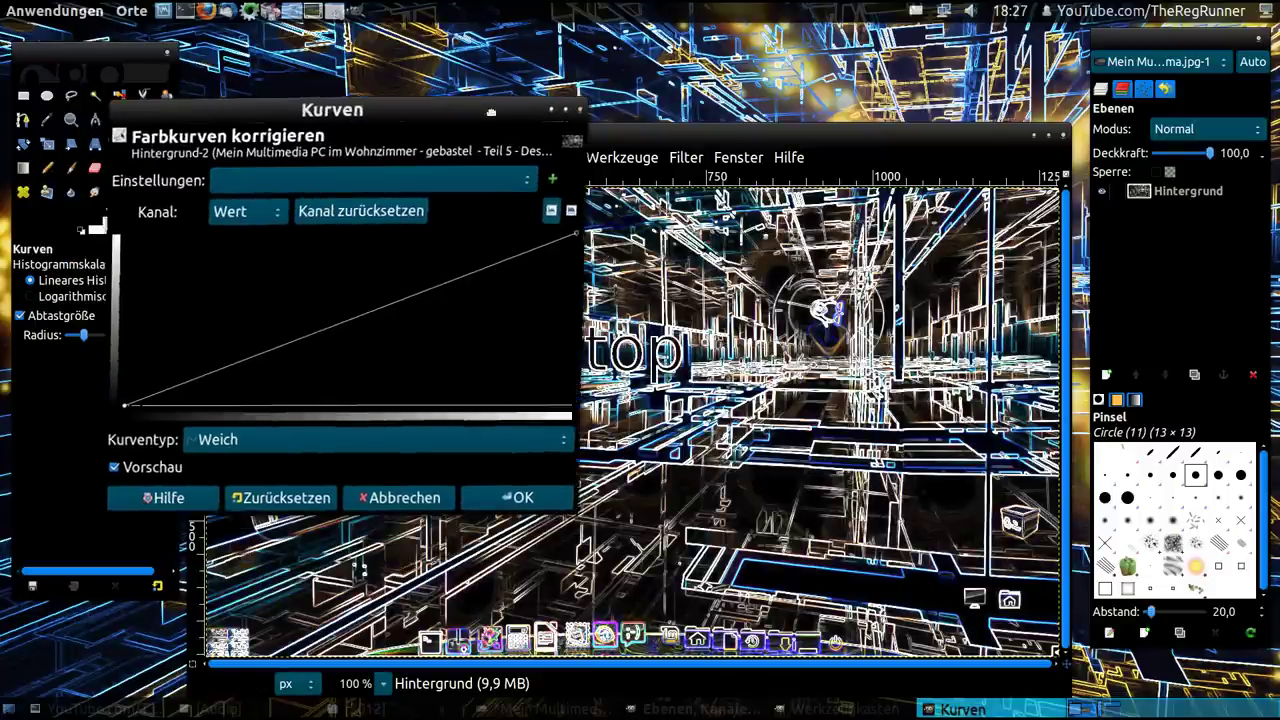
drag(386, 184, 503, 111)
drag(408, 295, 397, 234)
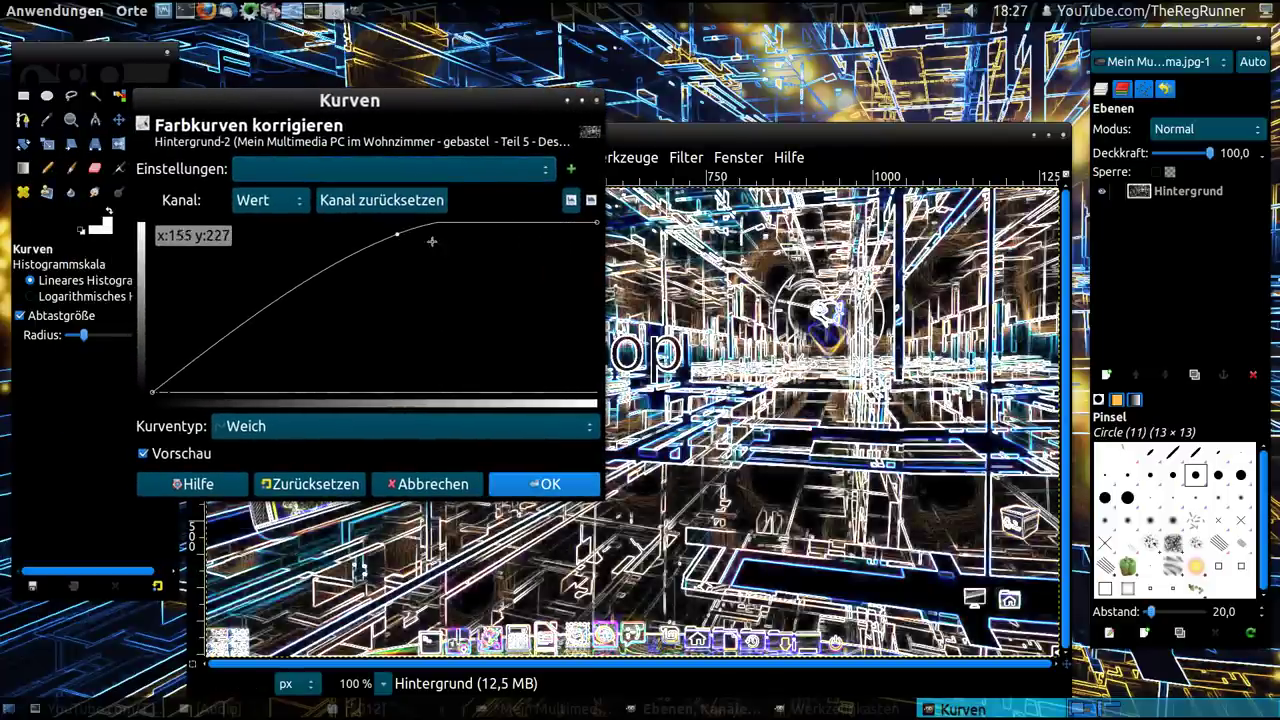
drag(481, 227, 479, 306)
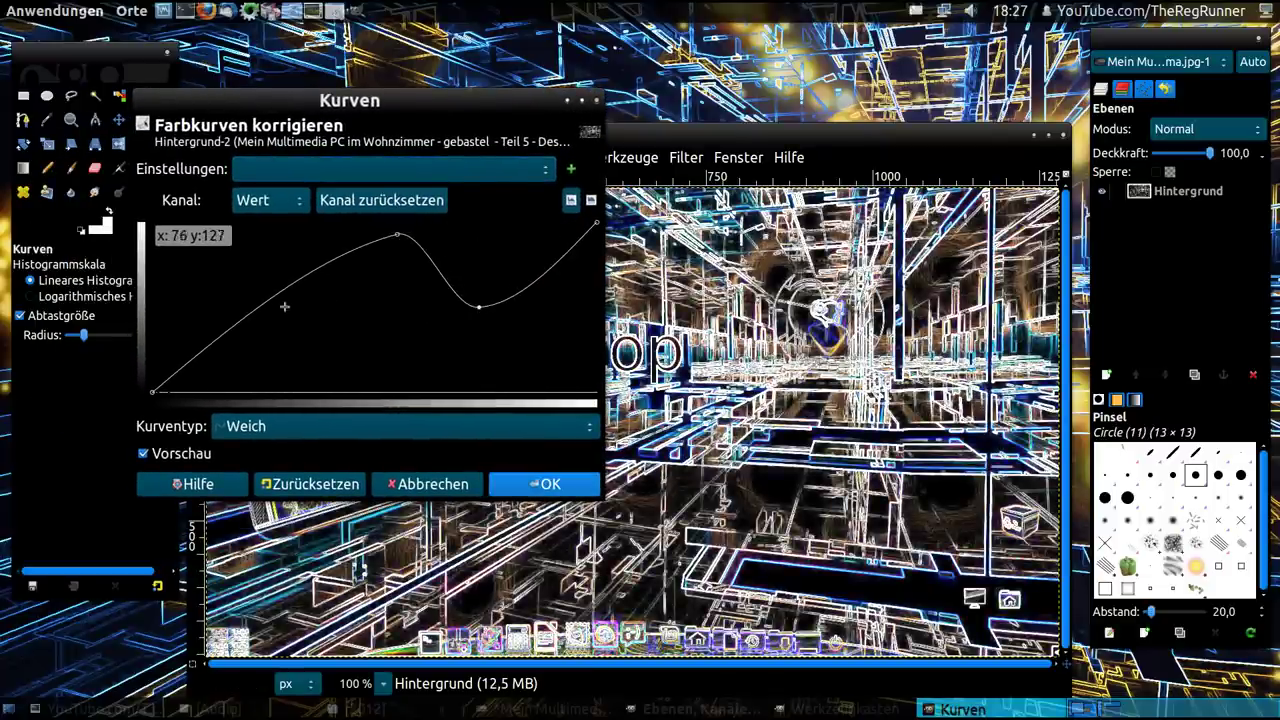
drag(284, 307, 344, 390)
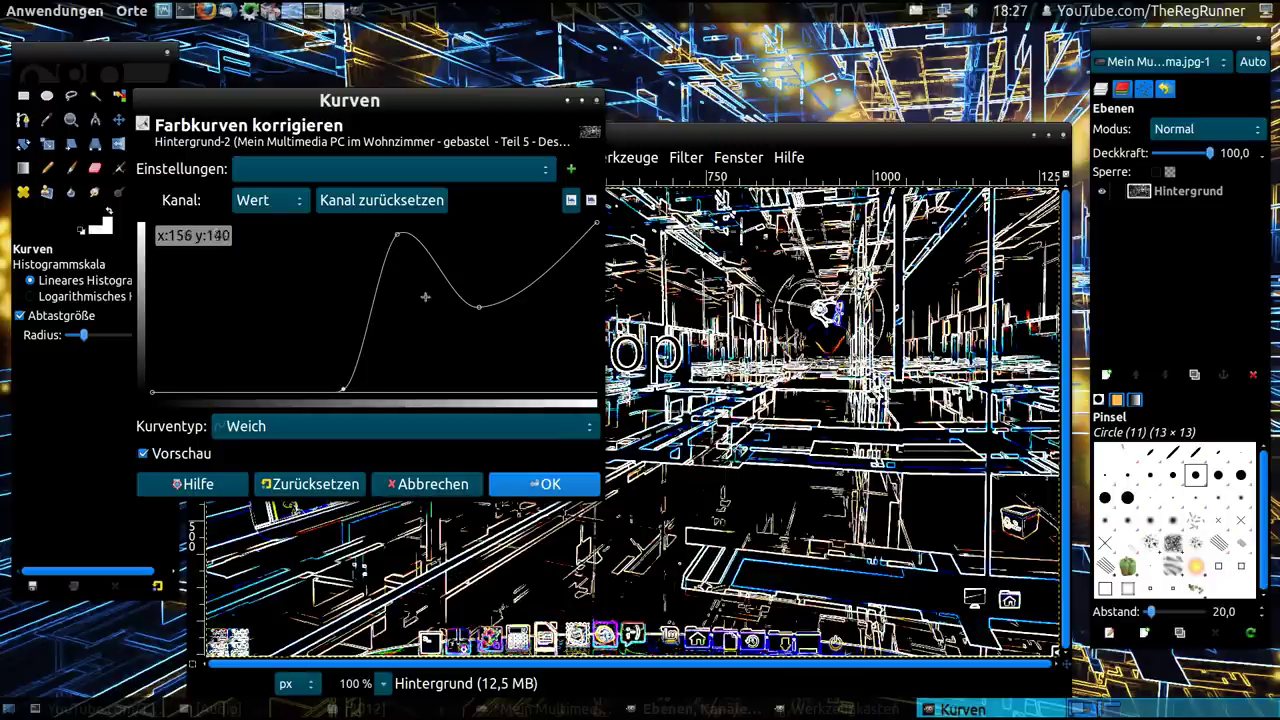
drag(403, 235, 412, 330)
Step: Refine it into a wavy curve with tall peaks and deep dips, then apply it
drag(558, 260, 546, 350)
drag(394, 346, 336, 316)
drag(372, 376, 355, 293)
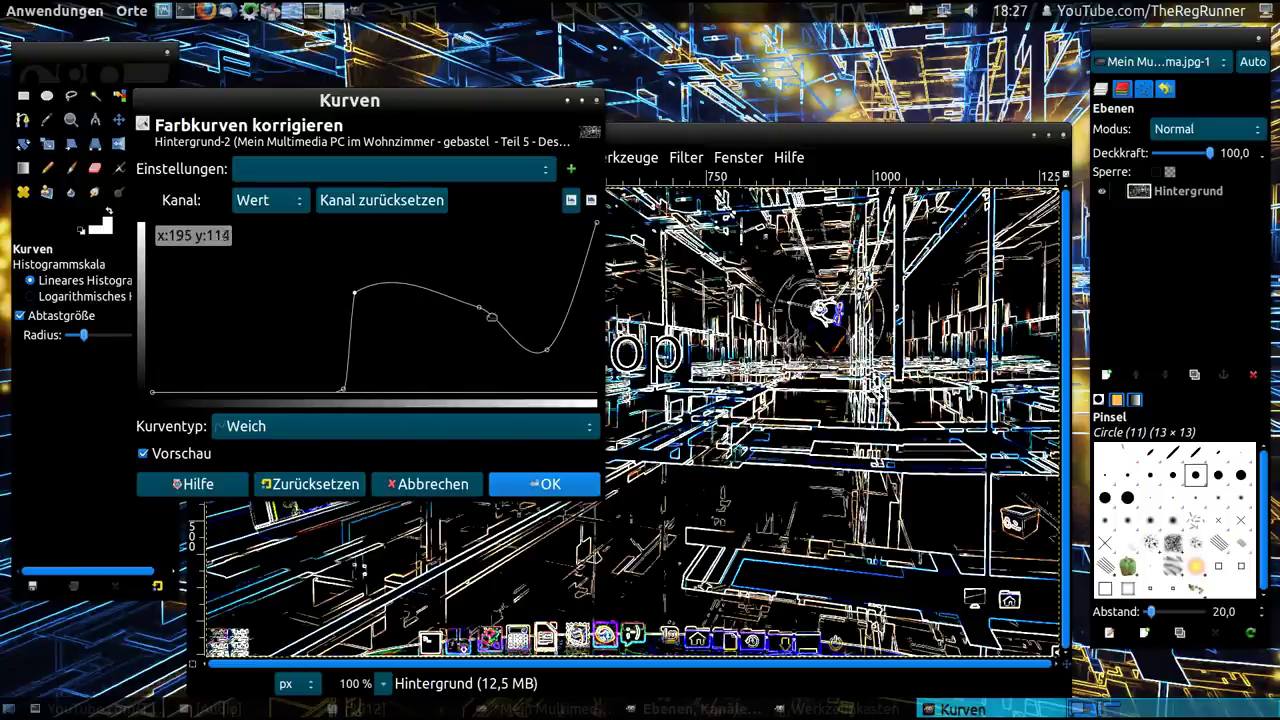
drag(492, 318, 453, 356)
drag(575, 286, 567, 250)
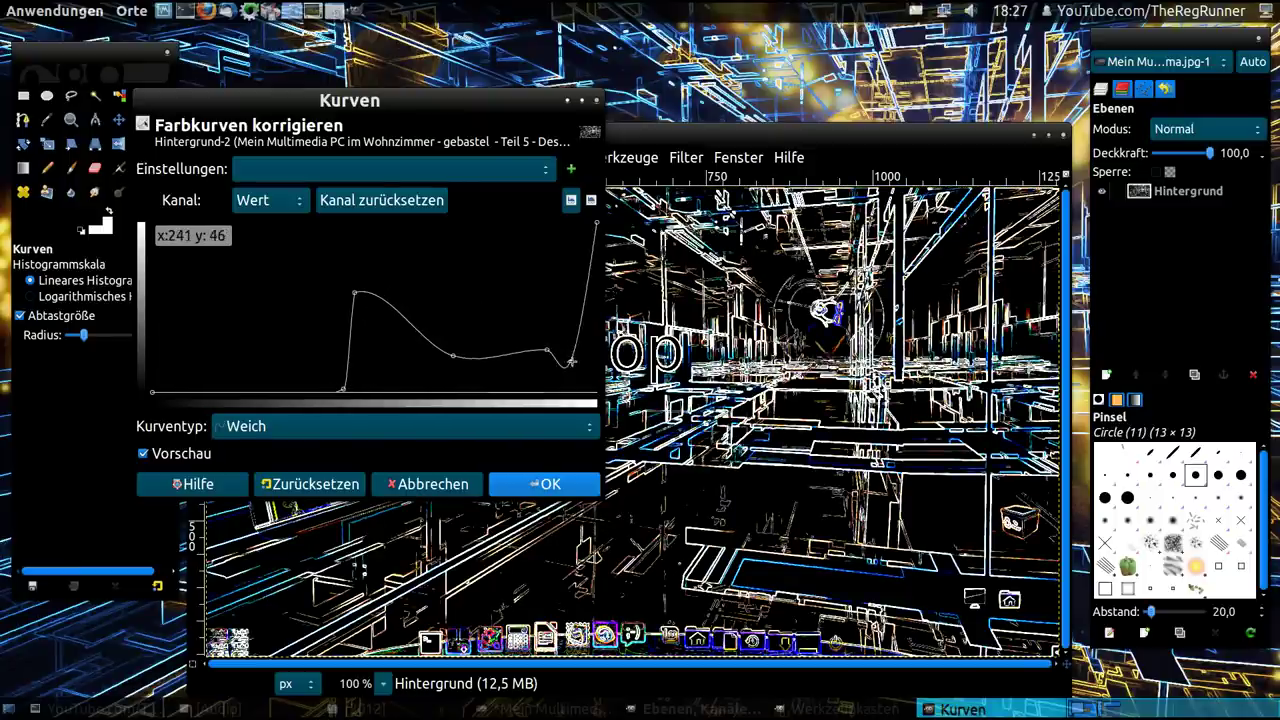
drag(484, 364, 481, 267)
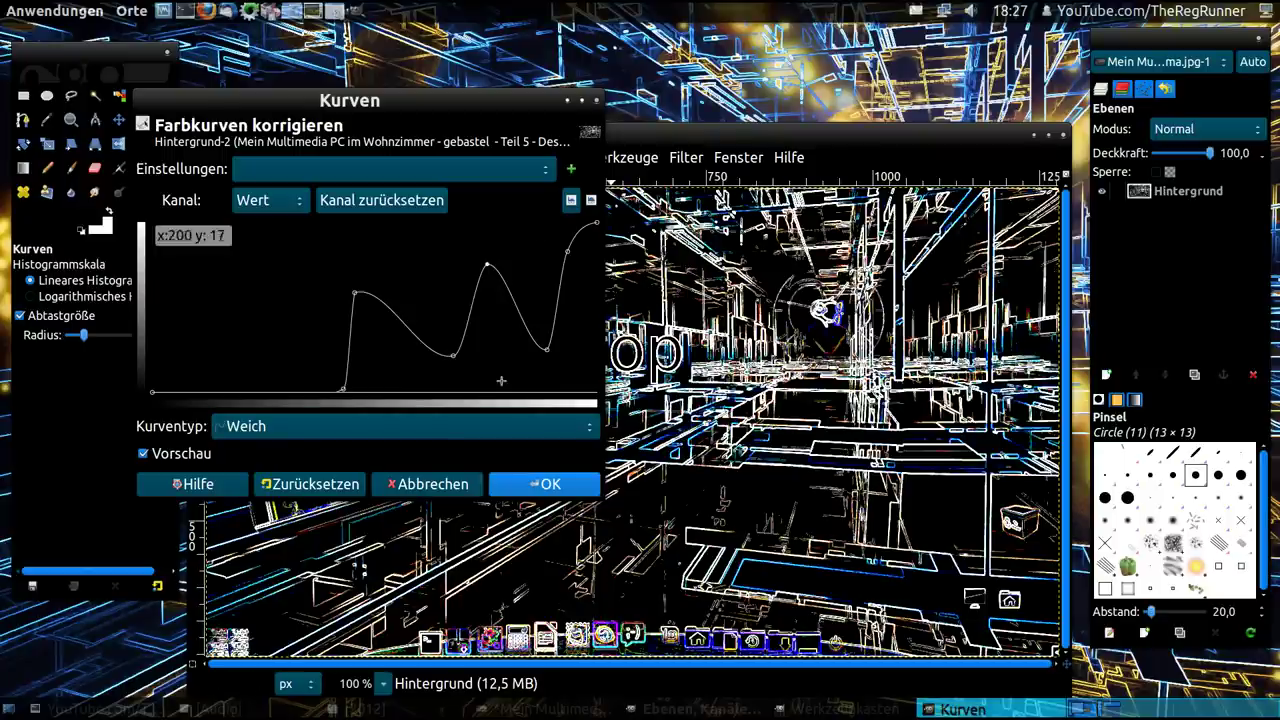
click(542, 484)
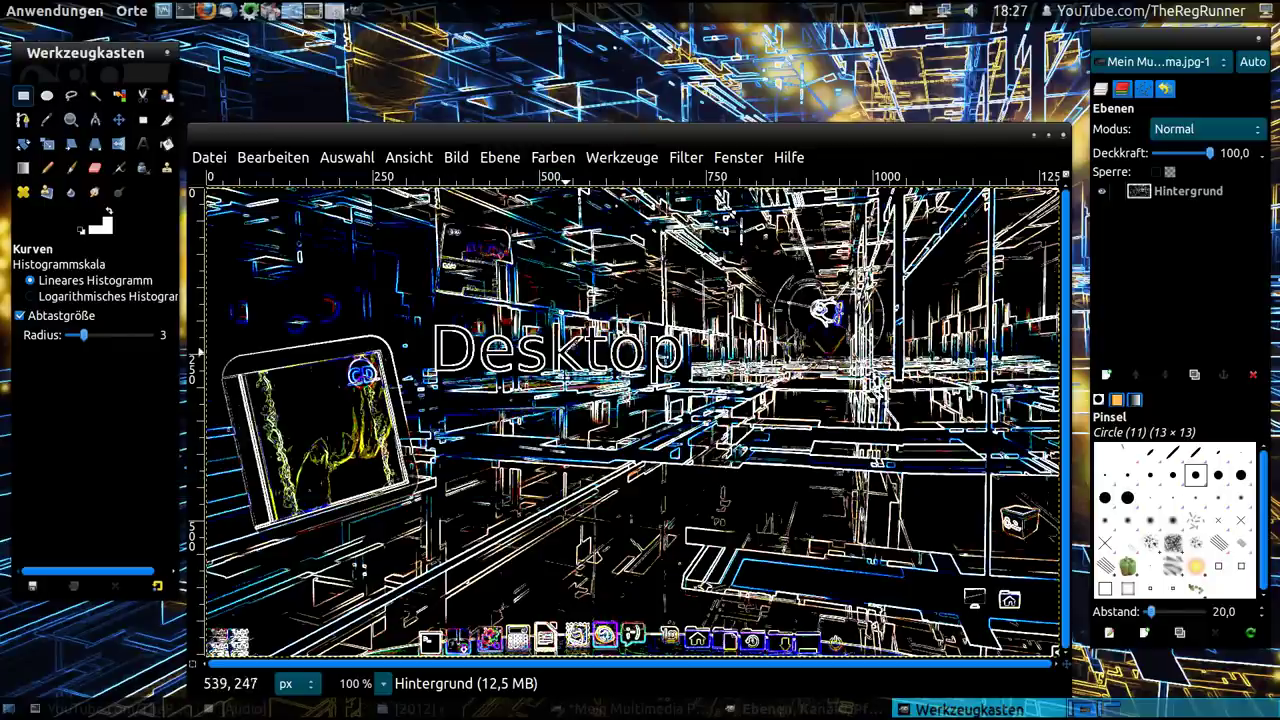
Step: Add a new white-filled layer, Neue Ebene
click(500, 157)
click(510, 177)
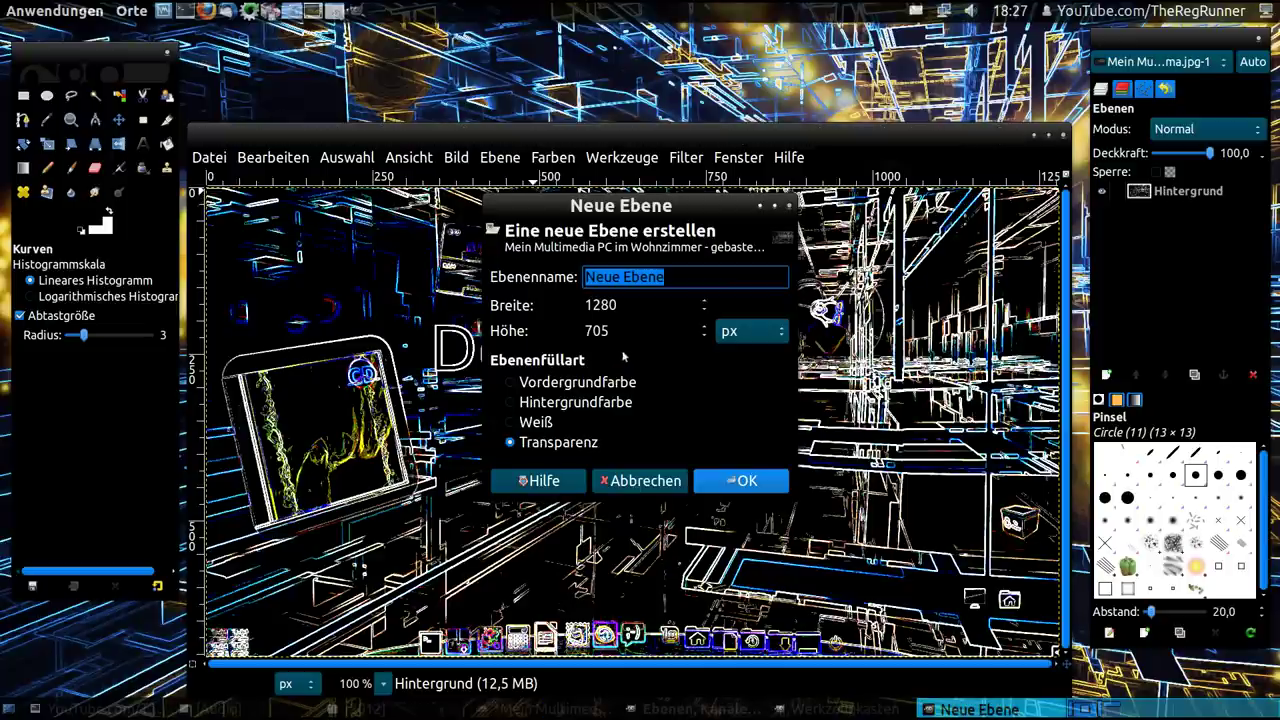
click(535, 422)
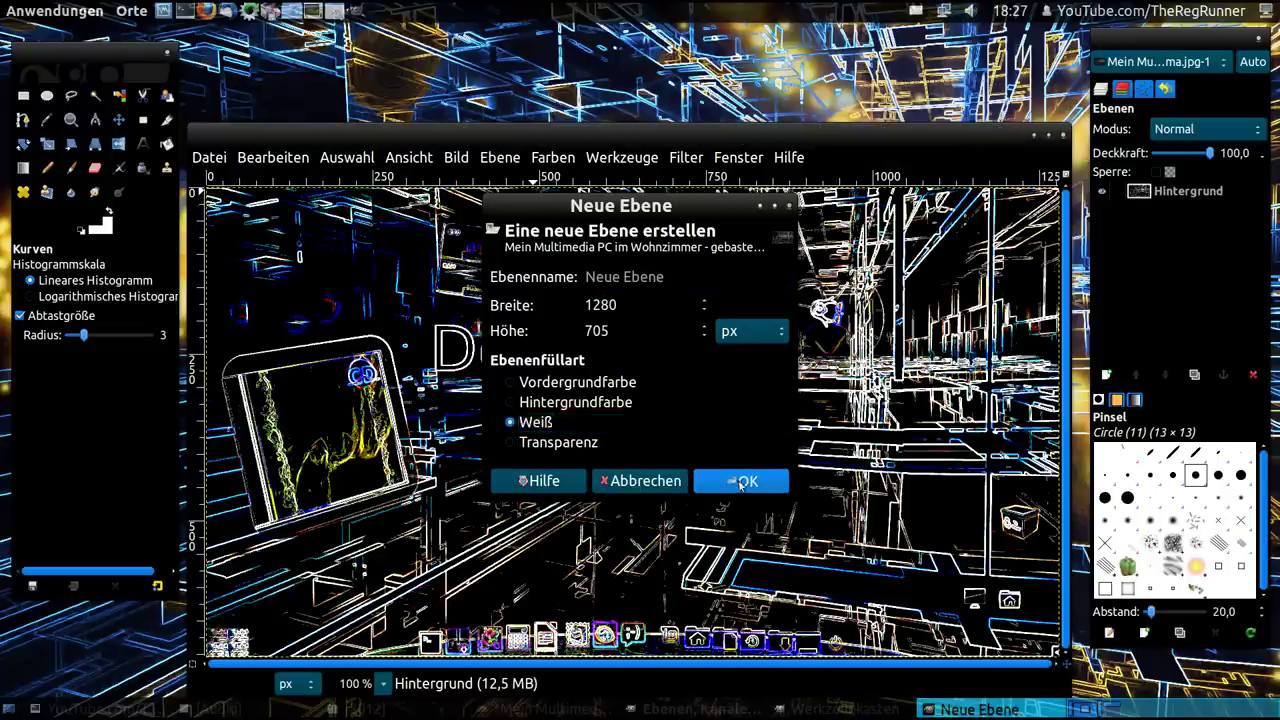
click(741, 483)
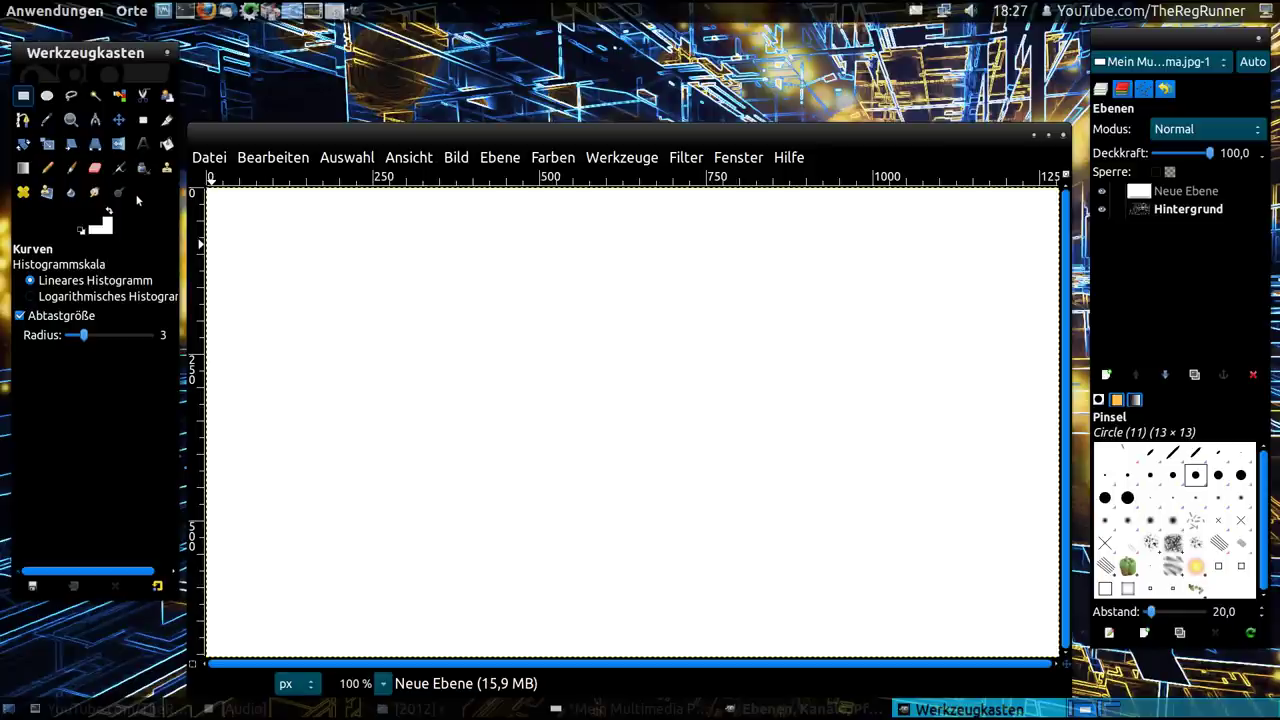
Step: Bucket-fill Neue Ebene black and move it below the Hintergrund layer
click(167, 143)
click(355, 249)
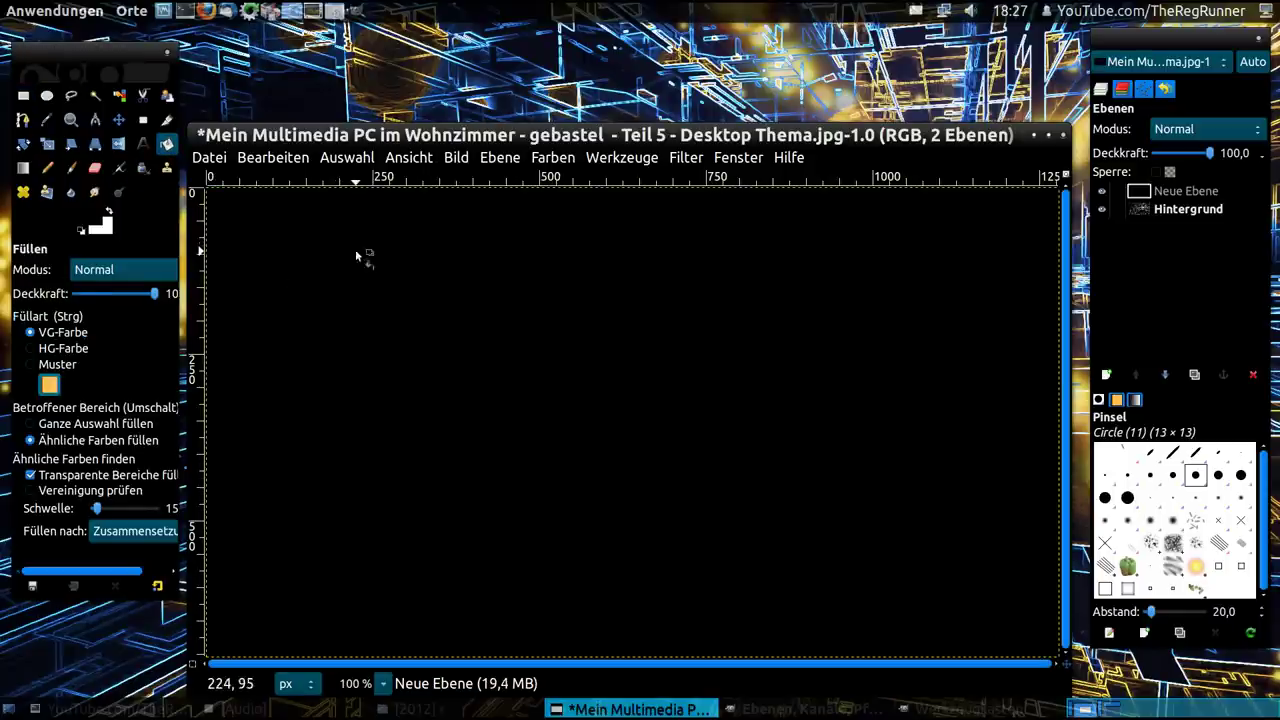
click(1163, 131)
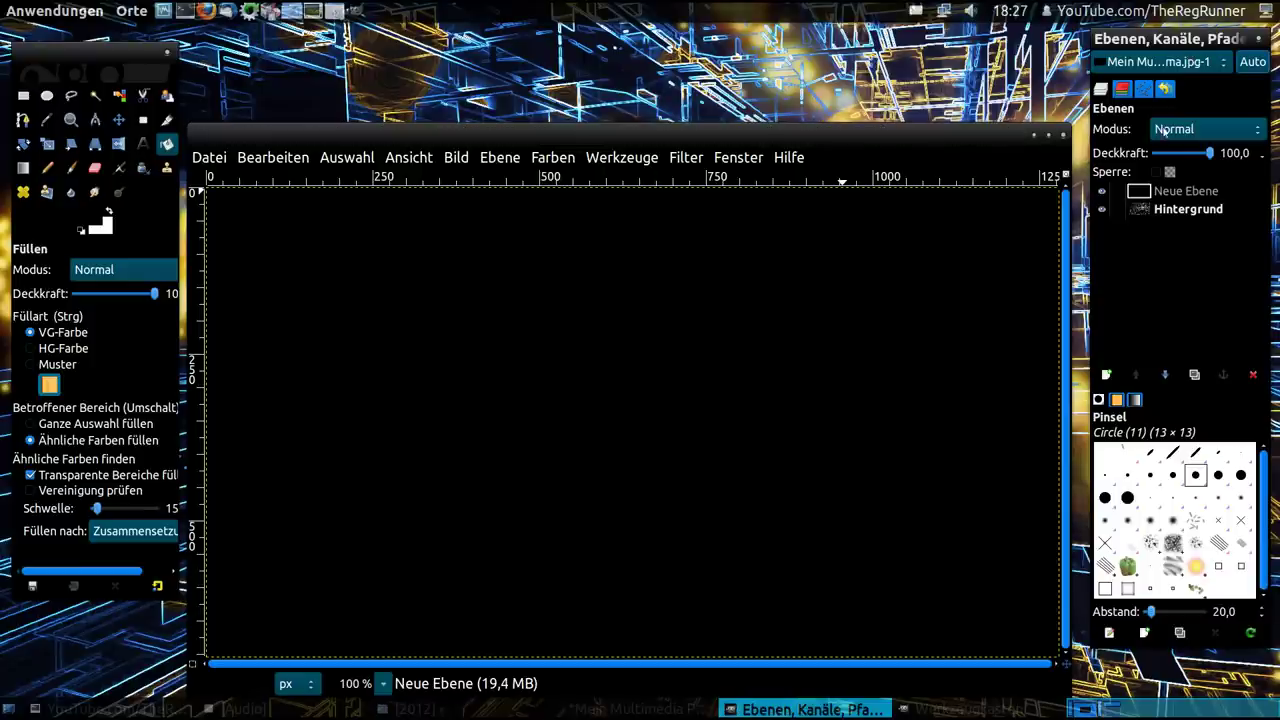
click(1166, 193)
drag(1170, 194, 1184, 224)
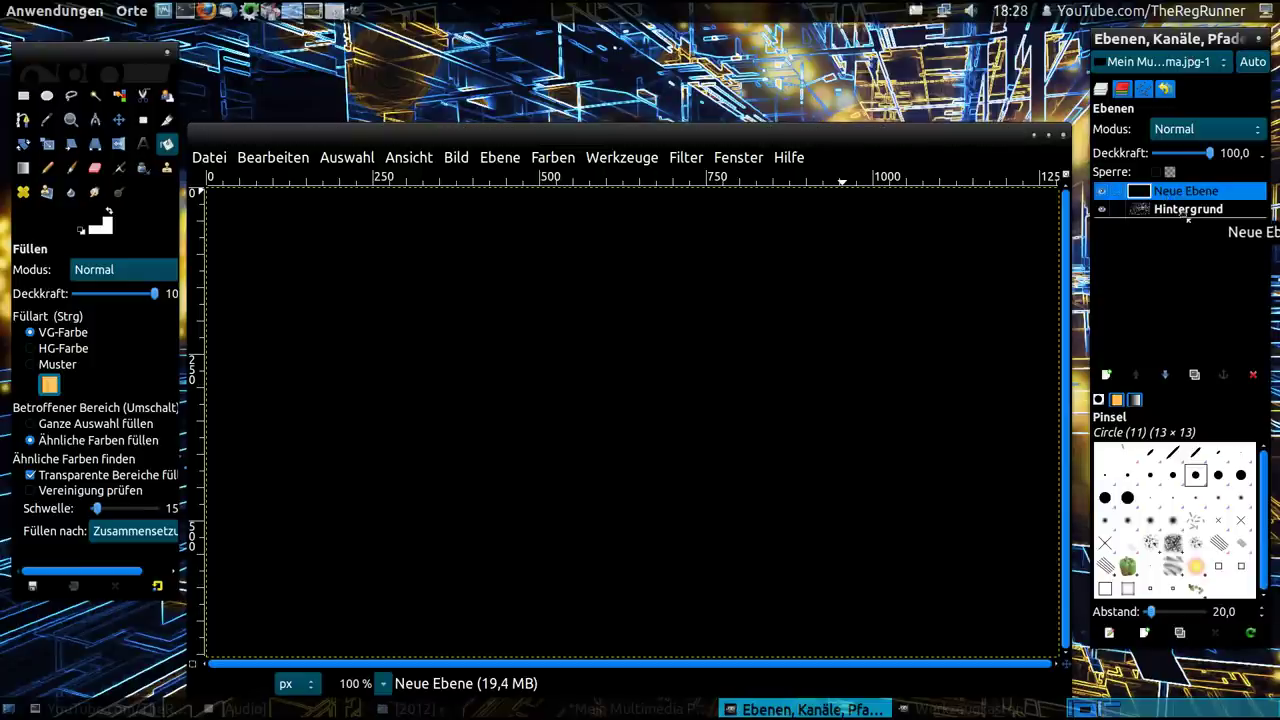
Step: Make black transparent on the Hintergrund layer with Color to Alpha
click(1180, 191)
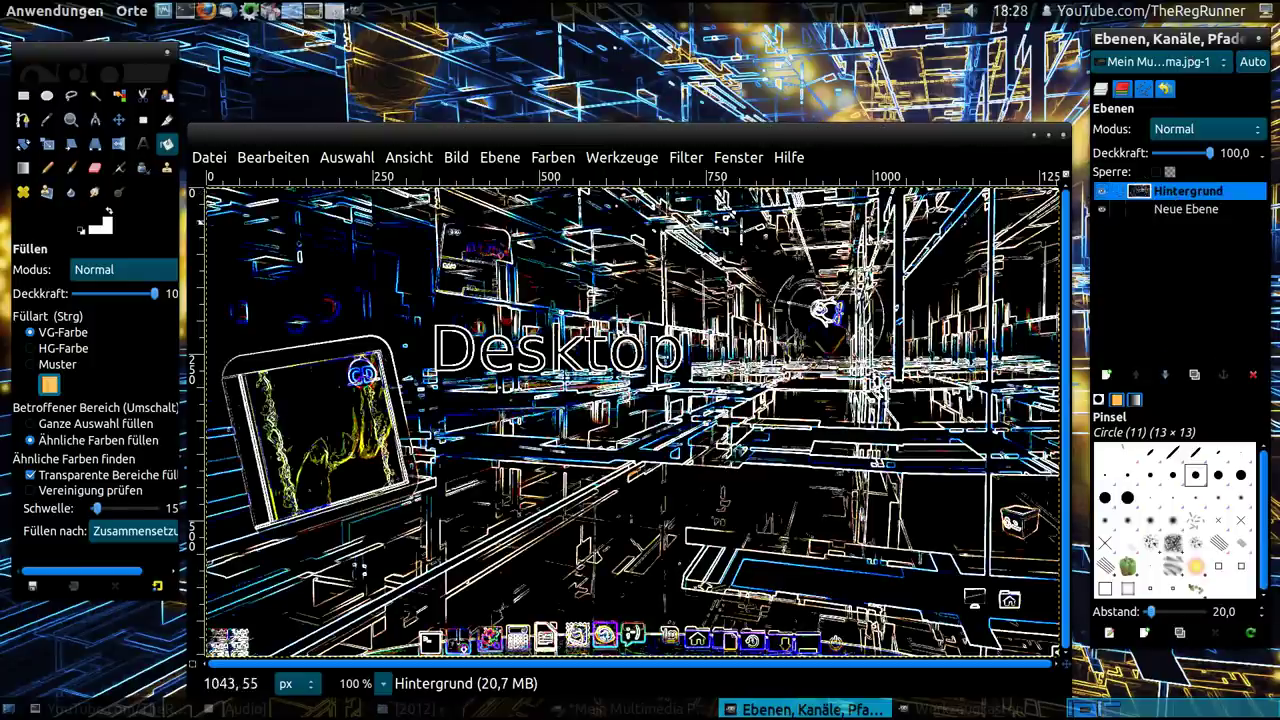
click(499, 158)
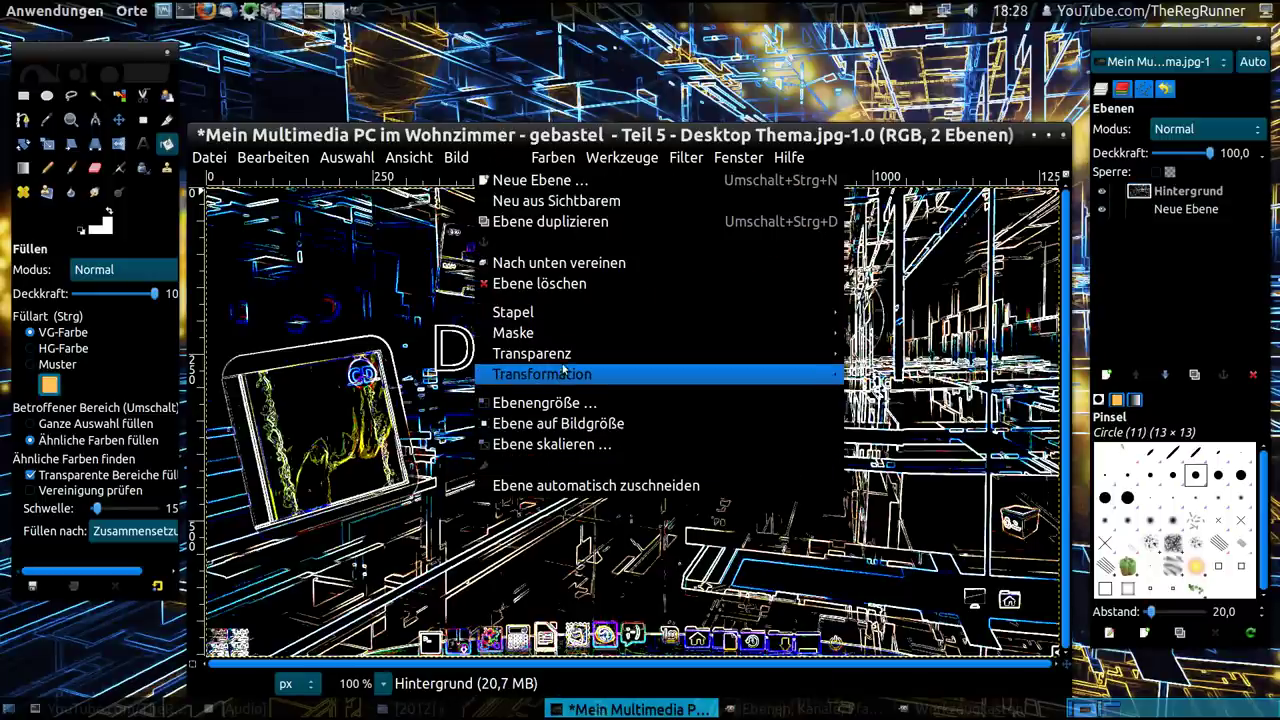
click(936, 415)
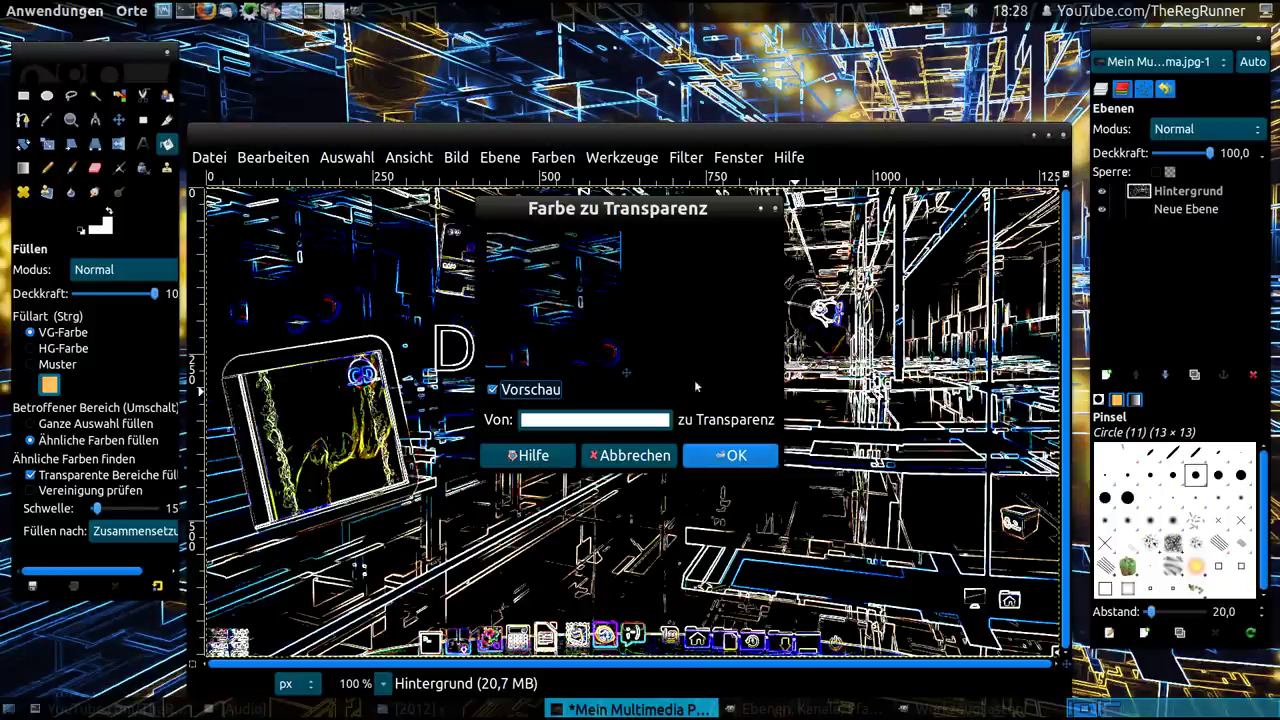
click(595, 419)
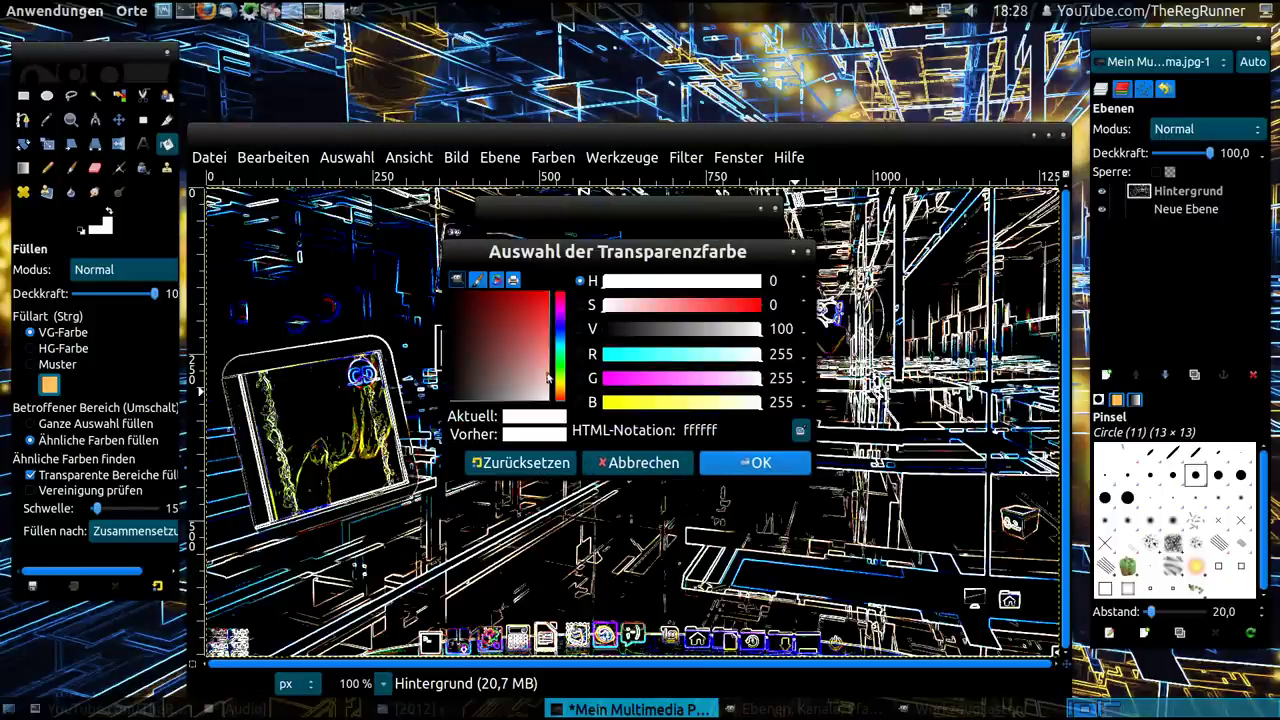
click(460, 294)
click(760, 462)
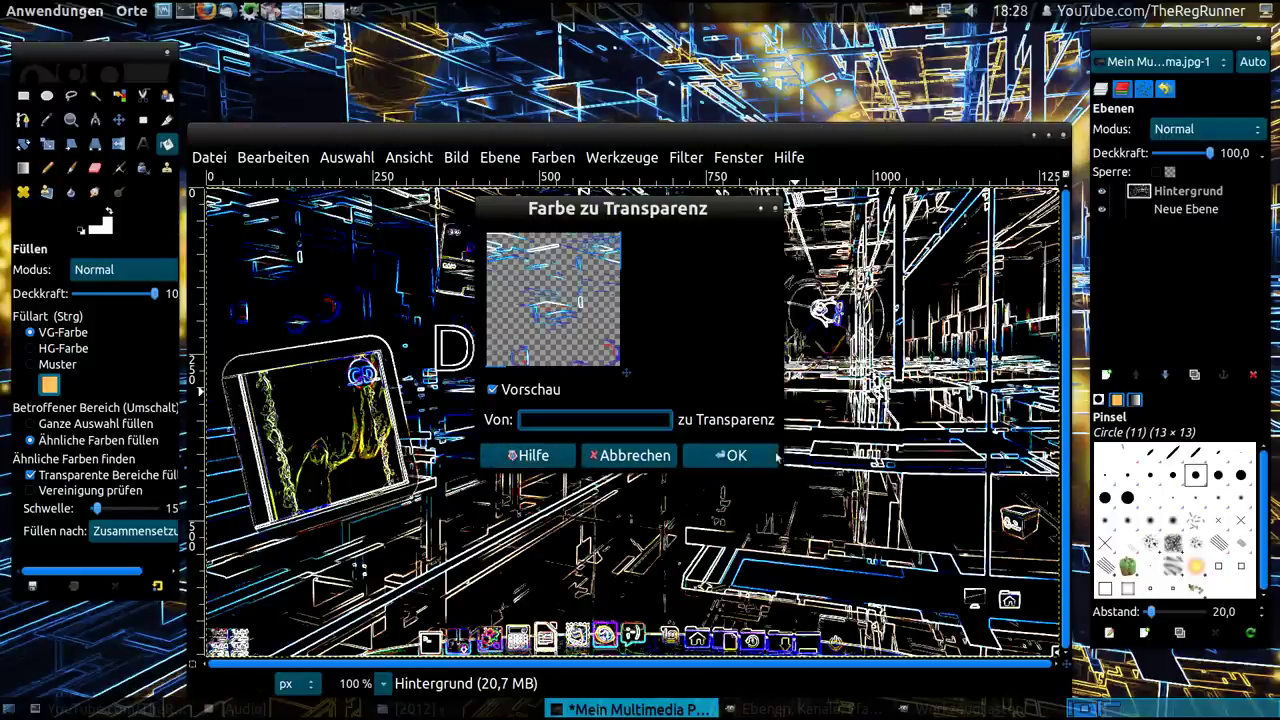
click(760, 455)
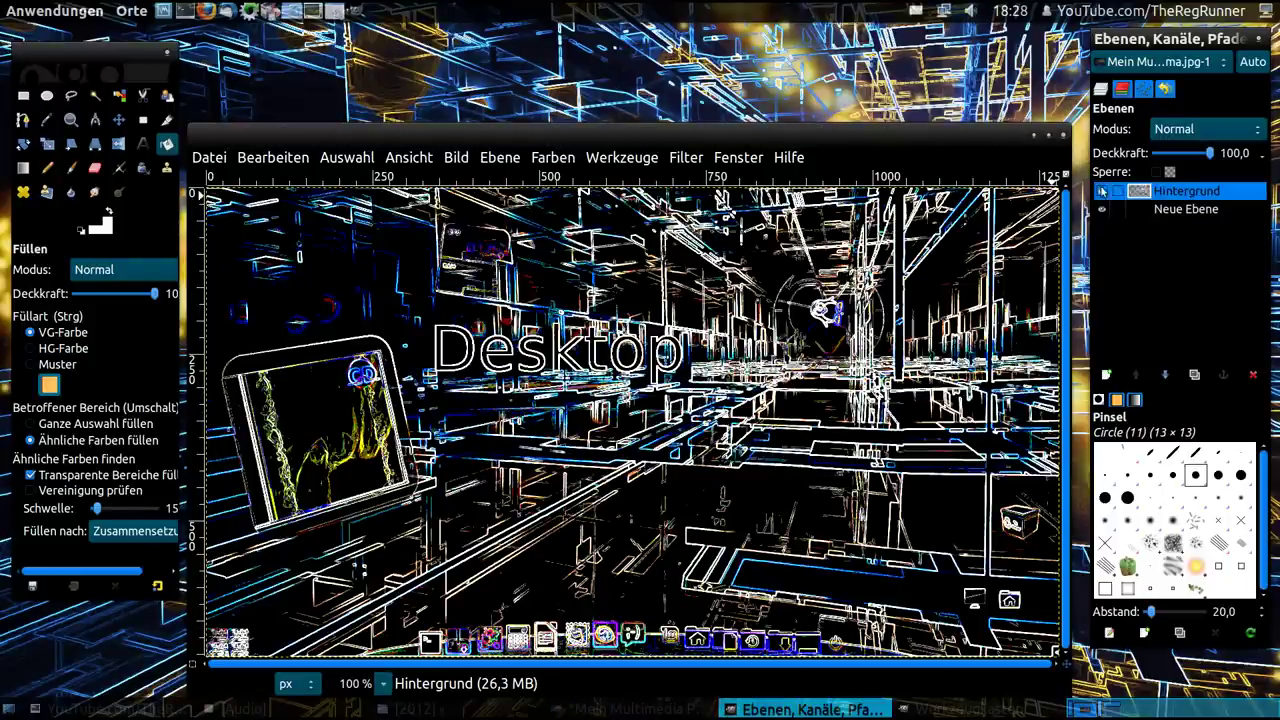
Step: Select the Neue Ebene layer and activate the Paintbrush with its brush list showing
click(1180, 210)
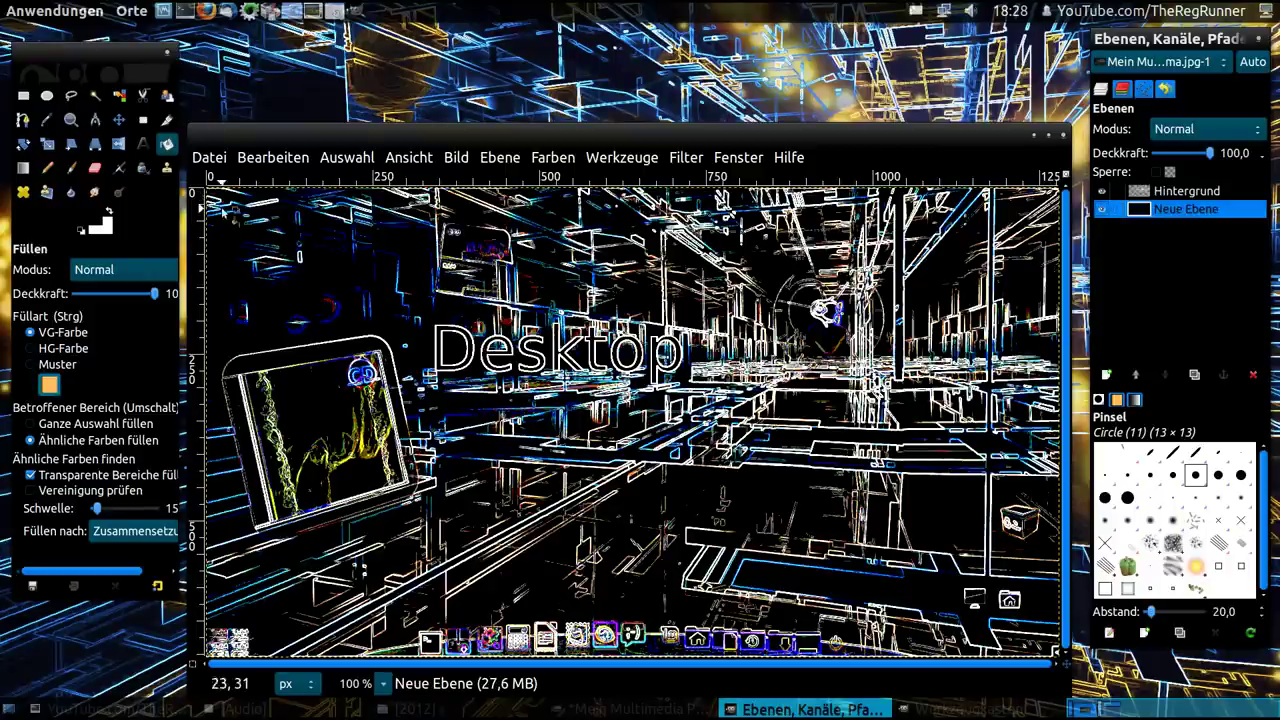
click(70, 170)
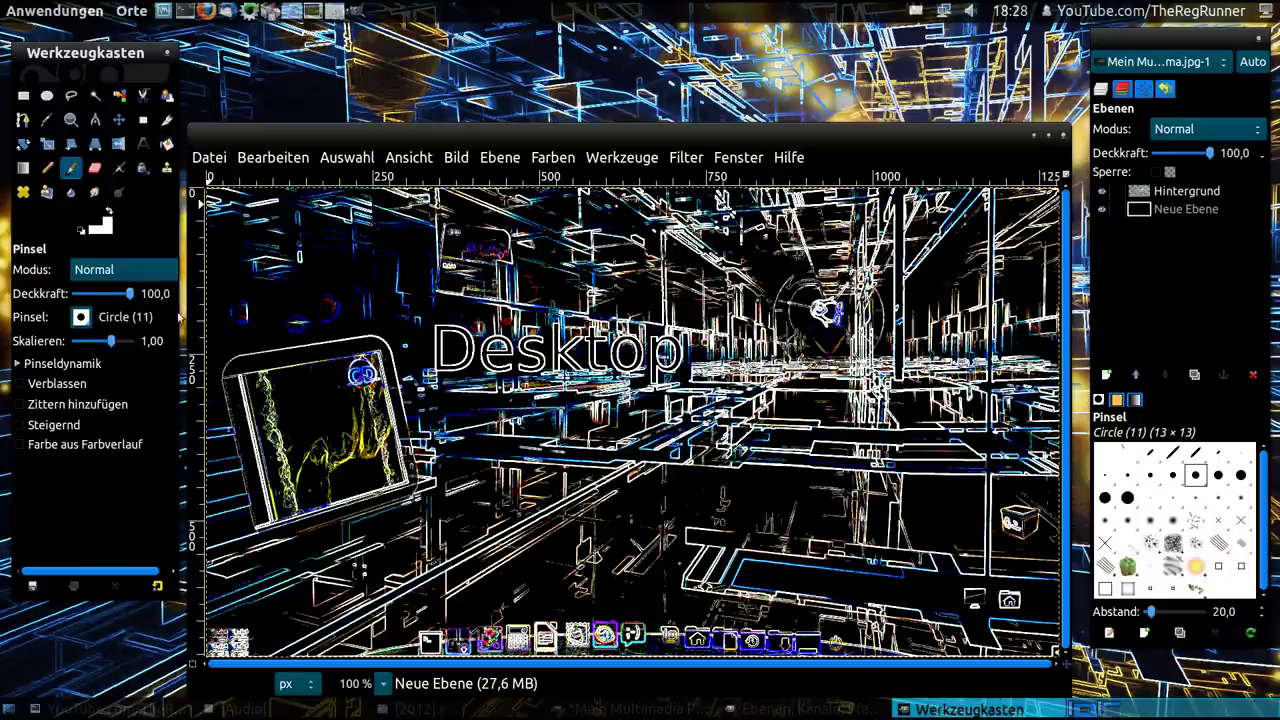
click(82, 317)
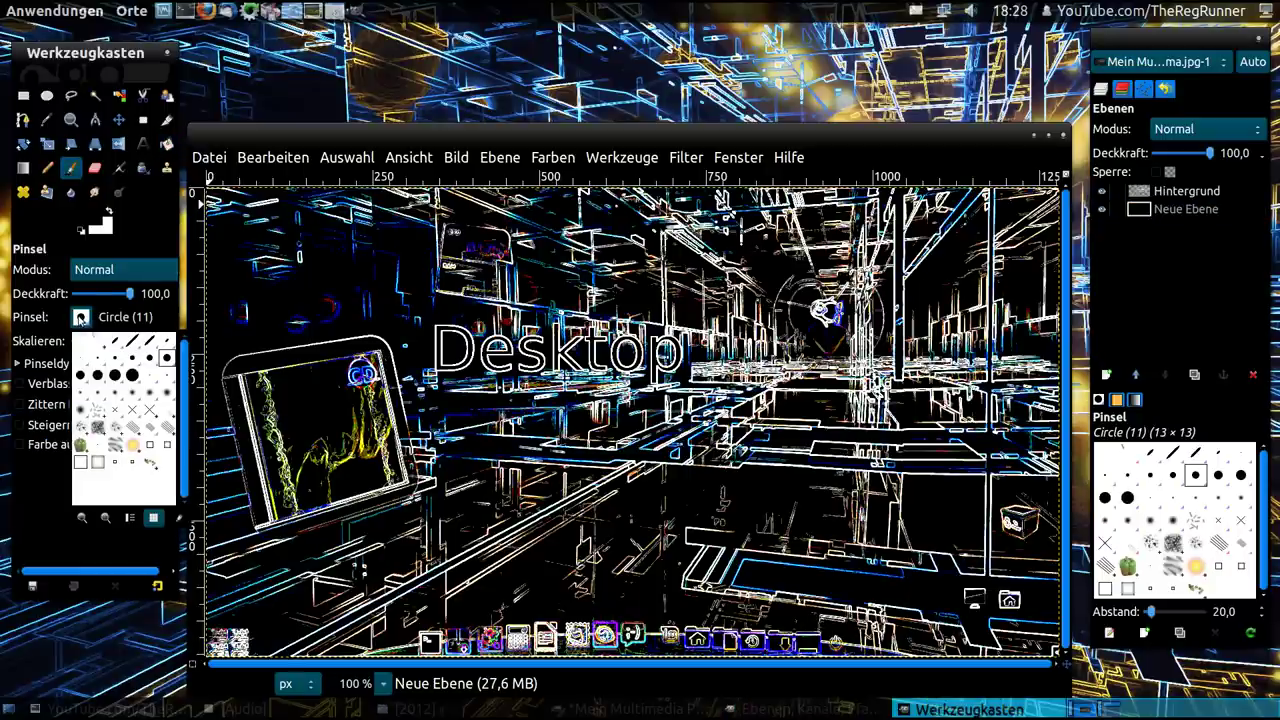
Step: Paint golden Sparks-brush strokes at scale about 3.64 across the Neue Ebene layer
click(135, 449)
drag(112, 344, 122, 345)
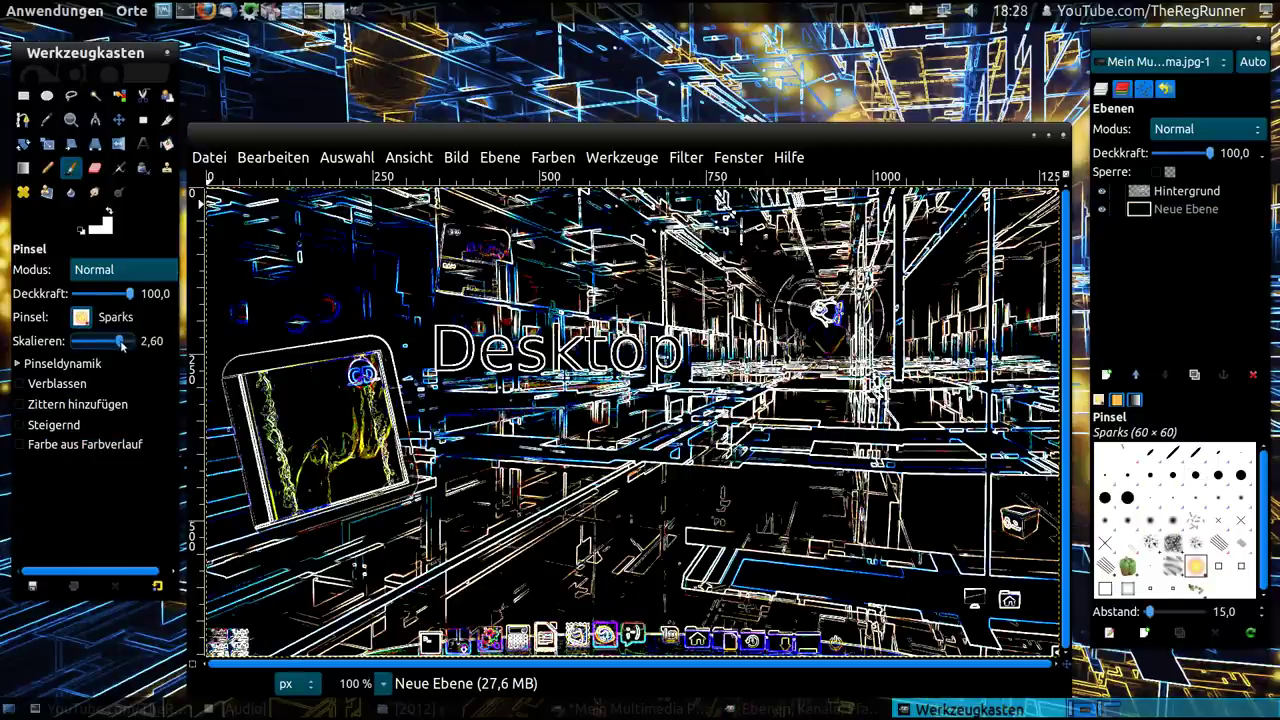
click(817, 329)
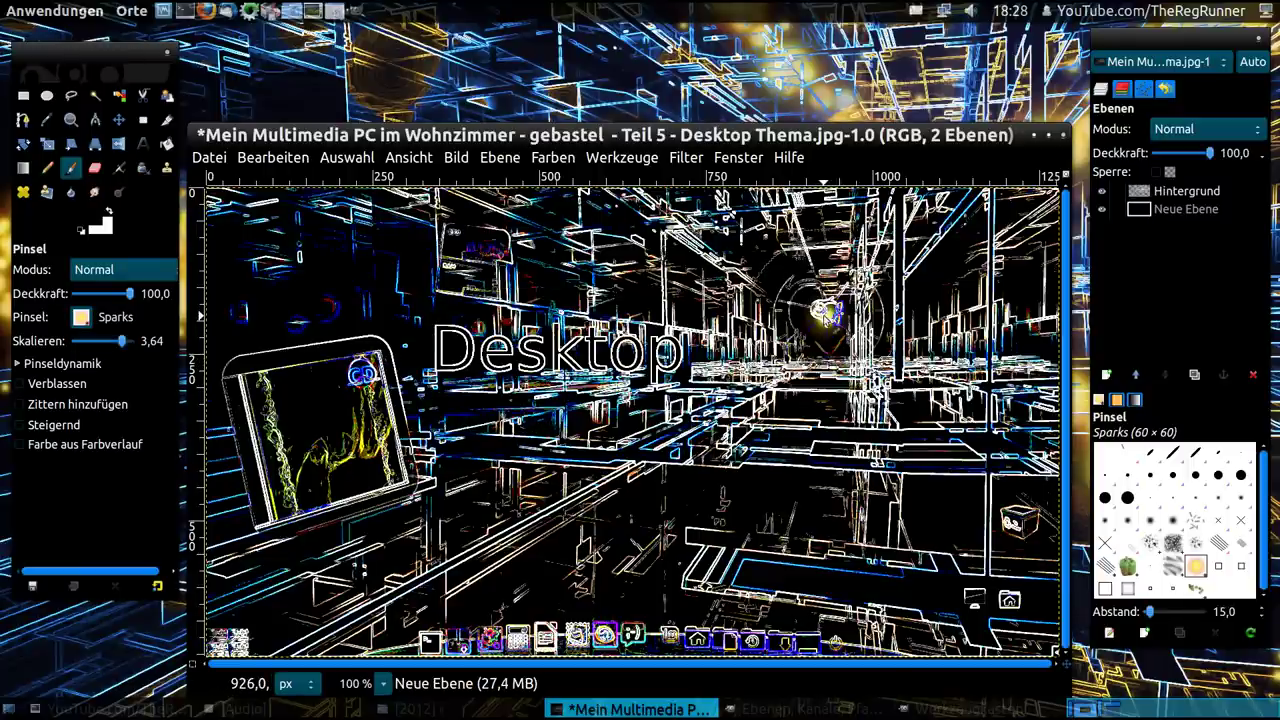
mouse_move(815, 330)
mouse_down()
mouse_move(522, 360)
mouse_move(276, 366)
mouse_move(265, 331)
mouse_move(241, 370)
mouse_move(853, 324)
mouse_move(932, 385)
mouse_move(1022, 514)
mouse_move(894, 347)
mouse_move(865, 426)
mouse_move(1040, 500)
mouse_move(1030, 600)
mouse_move(897, 340)
mouse_move(861, 323)
mouse_move(910, 315)
mouse_move(848, 323)
mouse_move(921, 252)
mouse_move(1010, 200)
mouse_move(871, 313)
mouse_move(976, 216)
mouse_move(814, 323)
mouse_move(656, 211)
mouse_move(820, 310)
mouse_move(722, 230)
mouse_move(786, 197)
mouse_up()
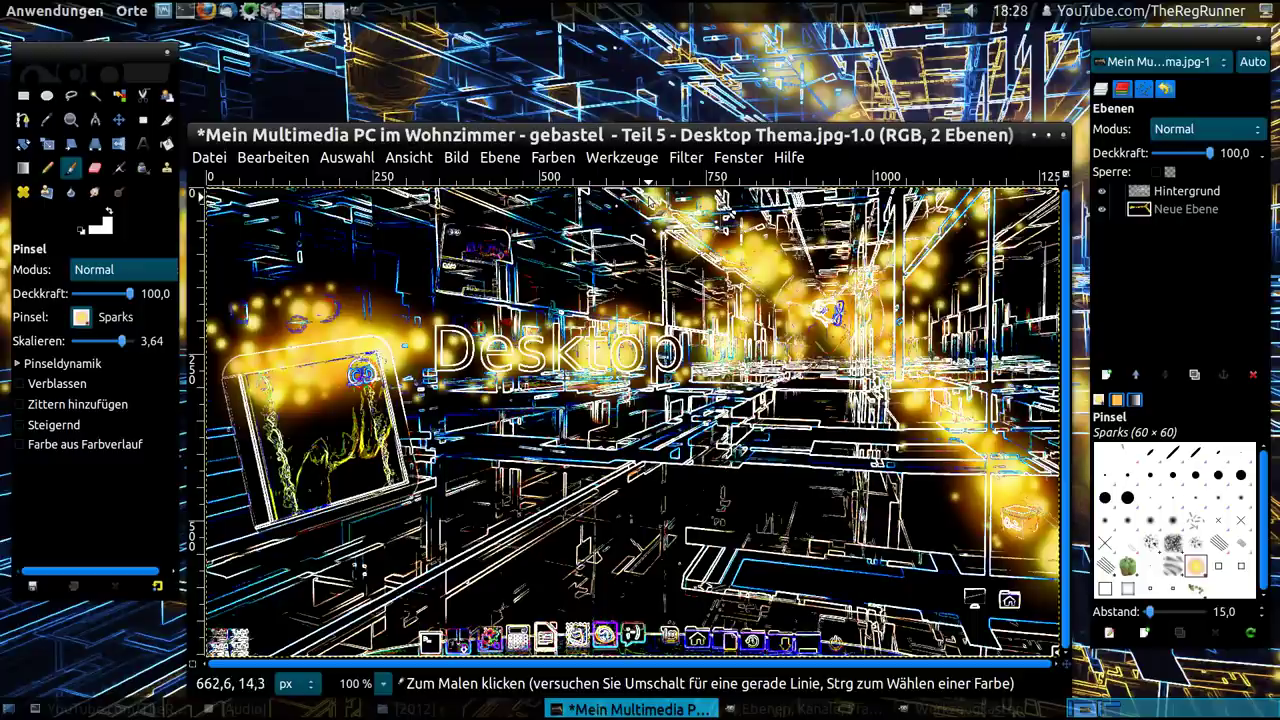
click(1147, 211)
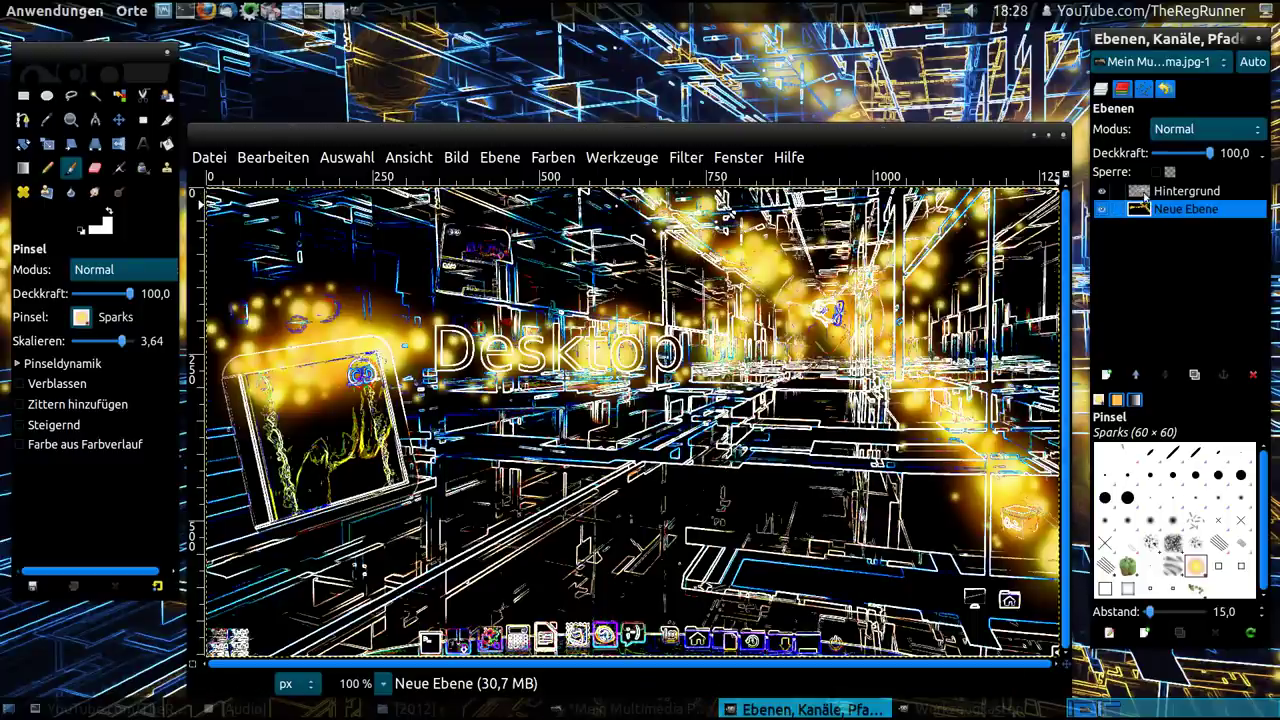
mouse_move(817, 418)
mouse_down()
mouse_move(670, 575)
mouse_move(728, 585)
mouse_move(680, 596)
mouse_move(789, 441)
mouse_move(845, 312)
mouse_move(824, 325)
mouse_move(880, 300)
mouse_up()
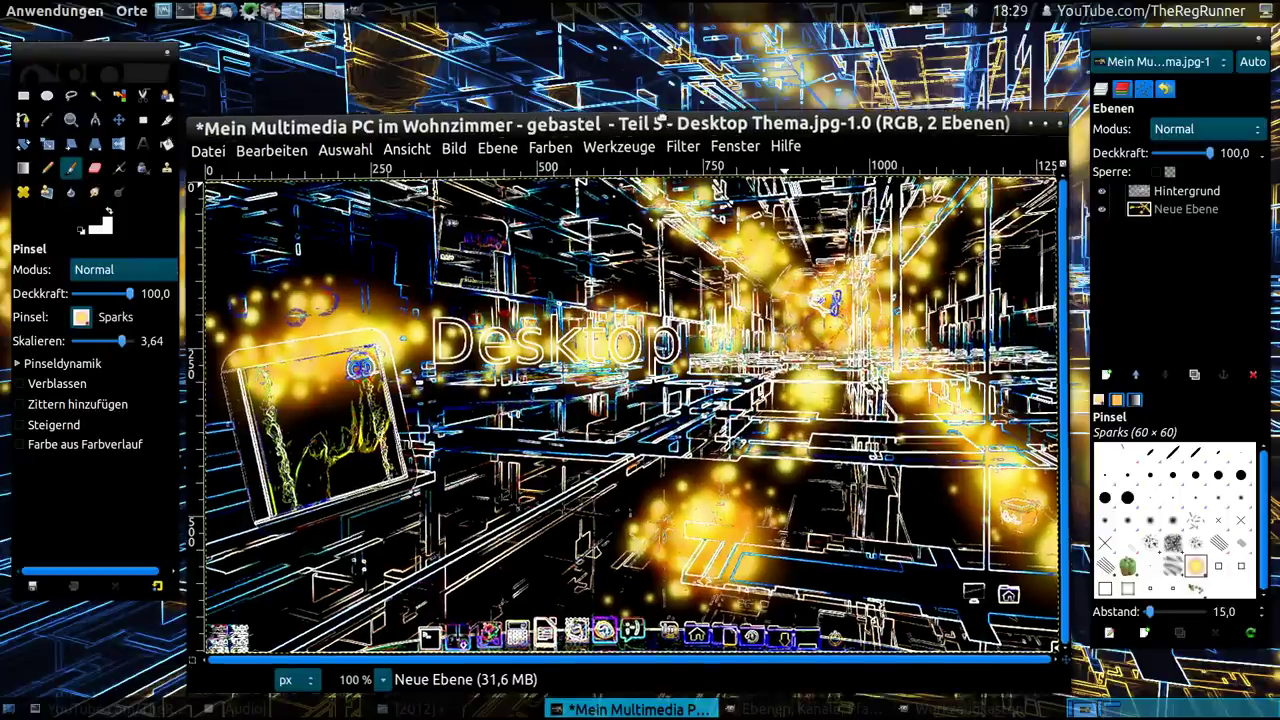
drag(678, 133, 670, 114)
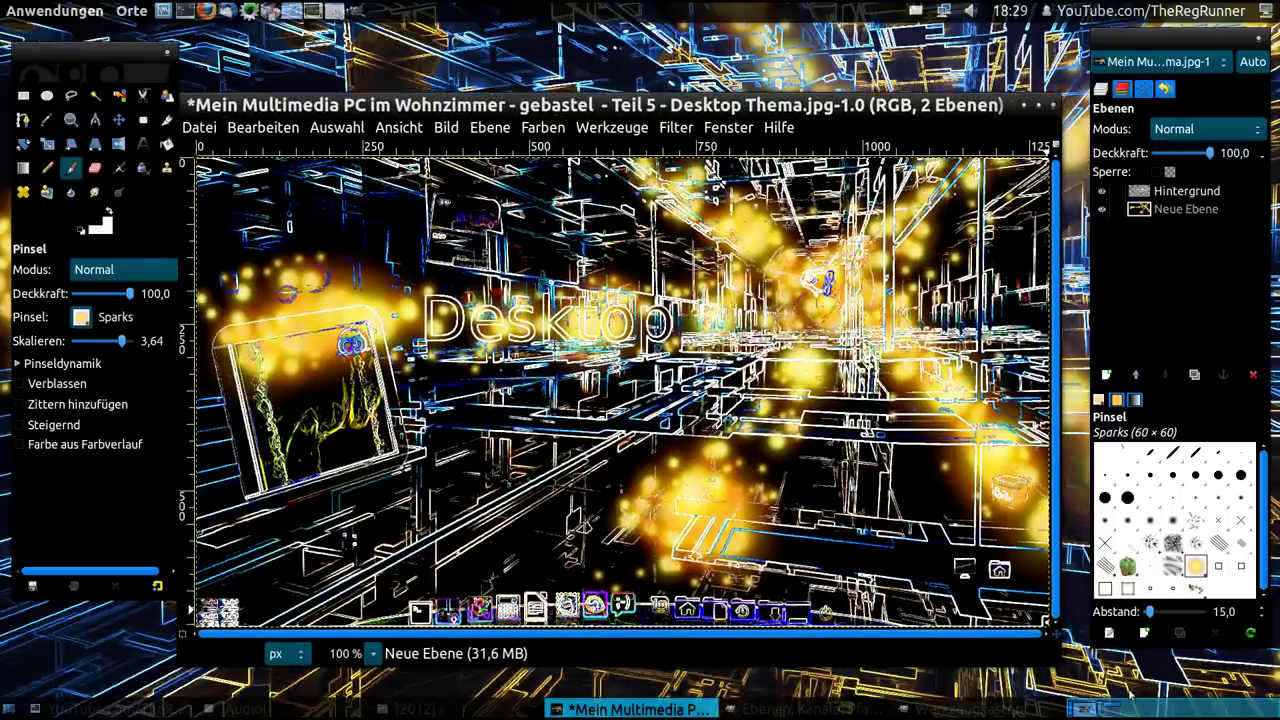
Step: On another workspace, launch CompizConfig maximized and open the Opacity, Brightness and Saturation plugin
click(1135, 710)
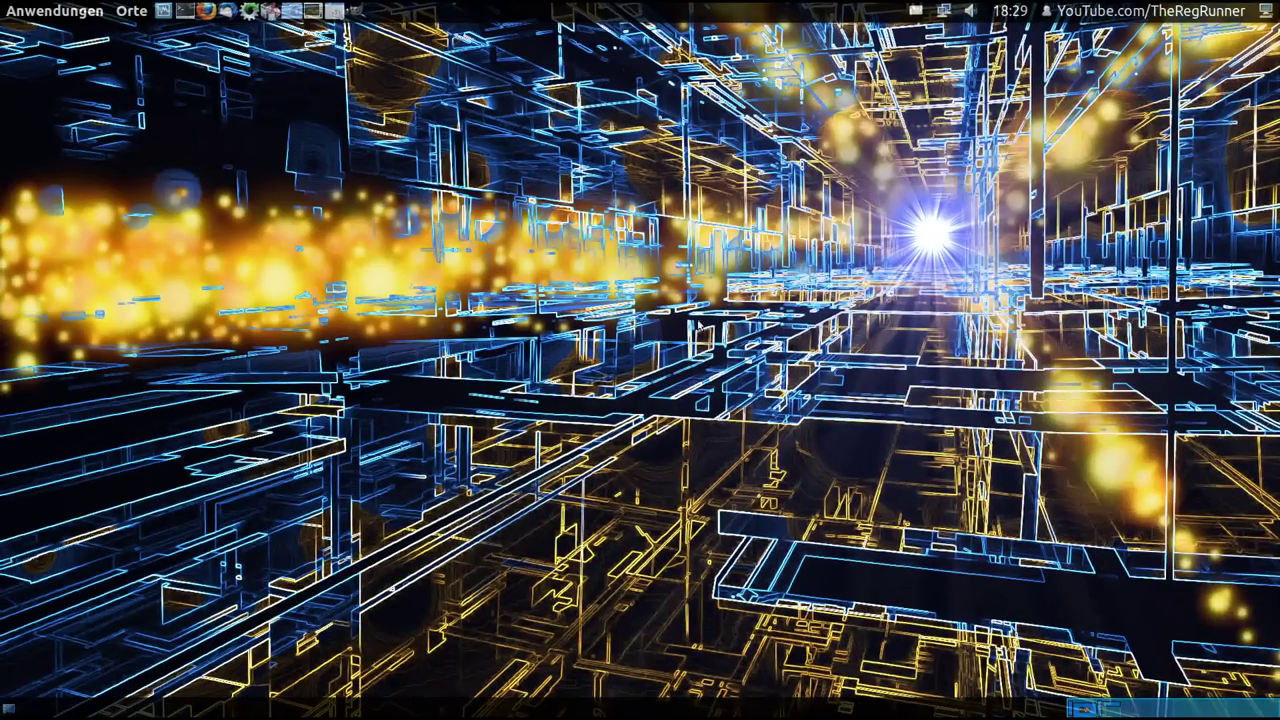
click(335, 11)
double_click(345, 36)
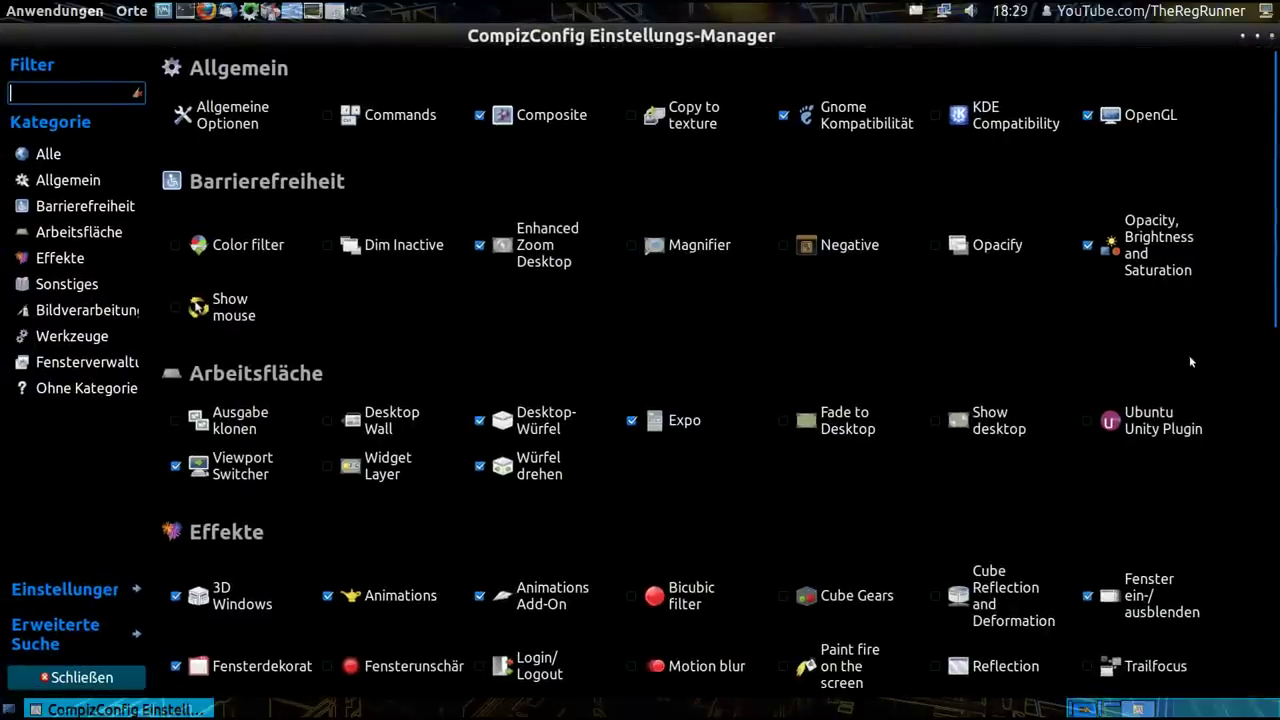
scroll(1190, 357, down, 3)
scroll(1218, 355, down, 1)
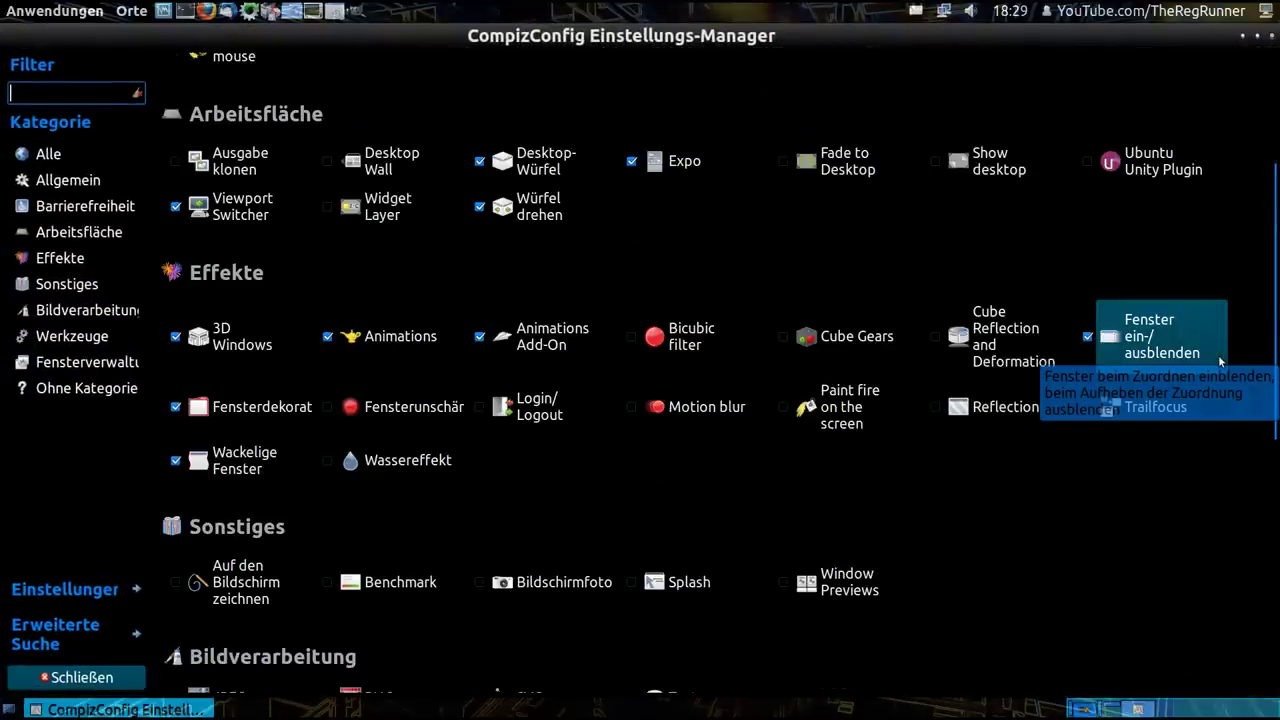
scroll(1205, 288, up, 3)
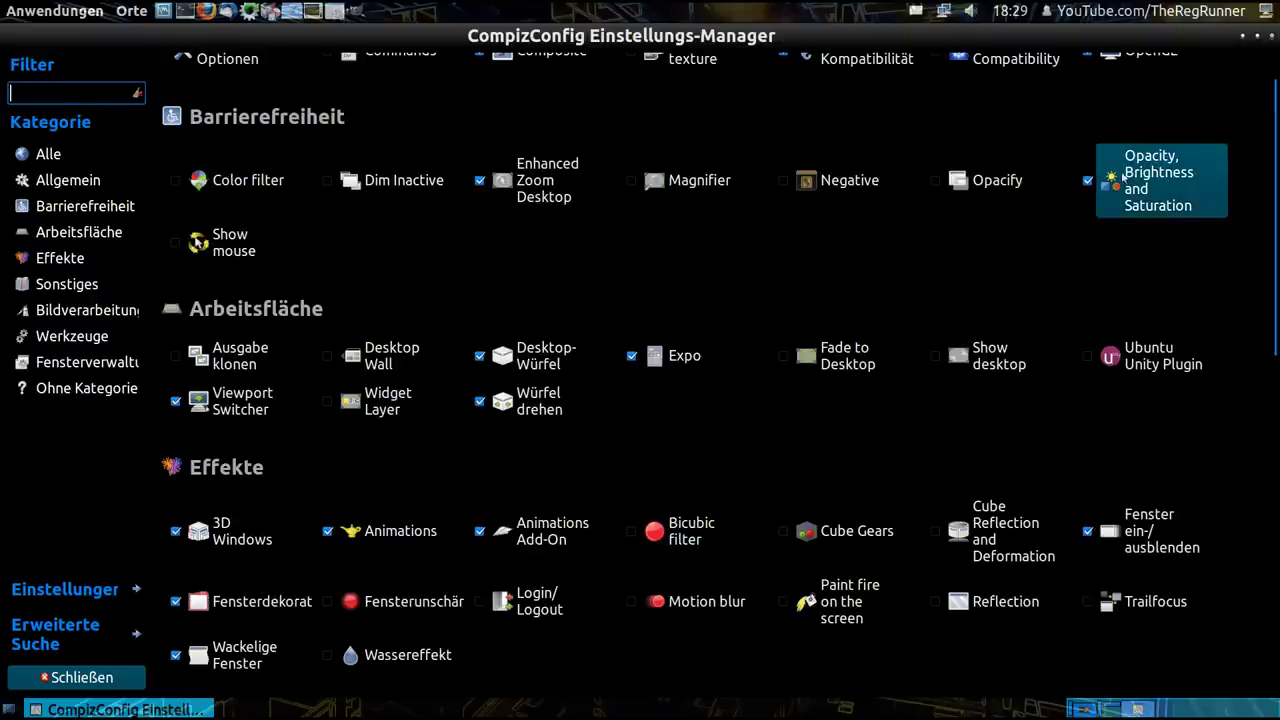
click(1143, 168)
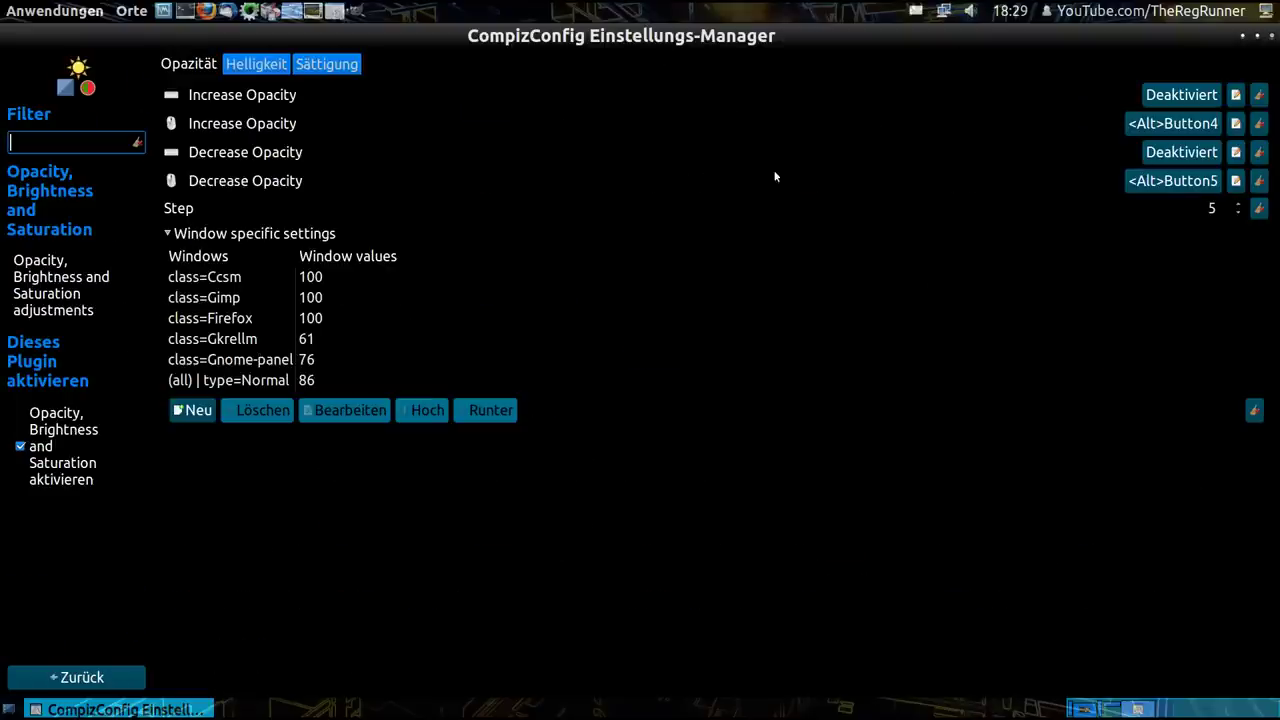
Step: Review the window-specific opacity rules for Ccsm, Normal windows, Gimp, Firefox and Gkrellm
click(228, 282)
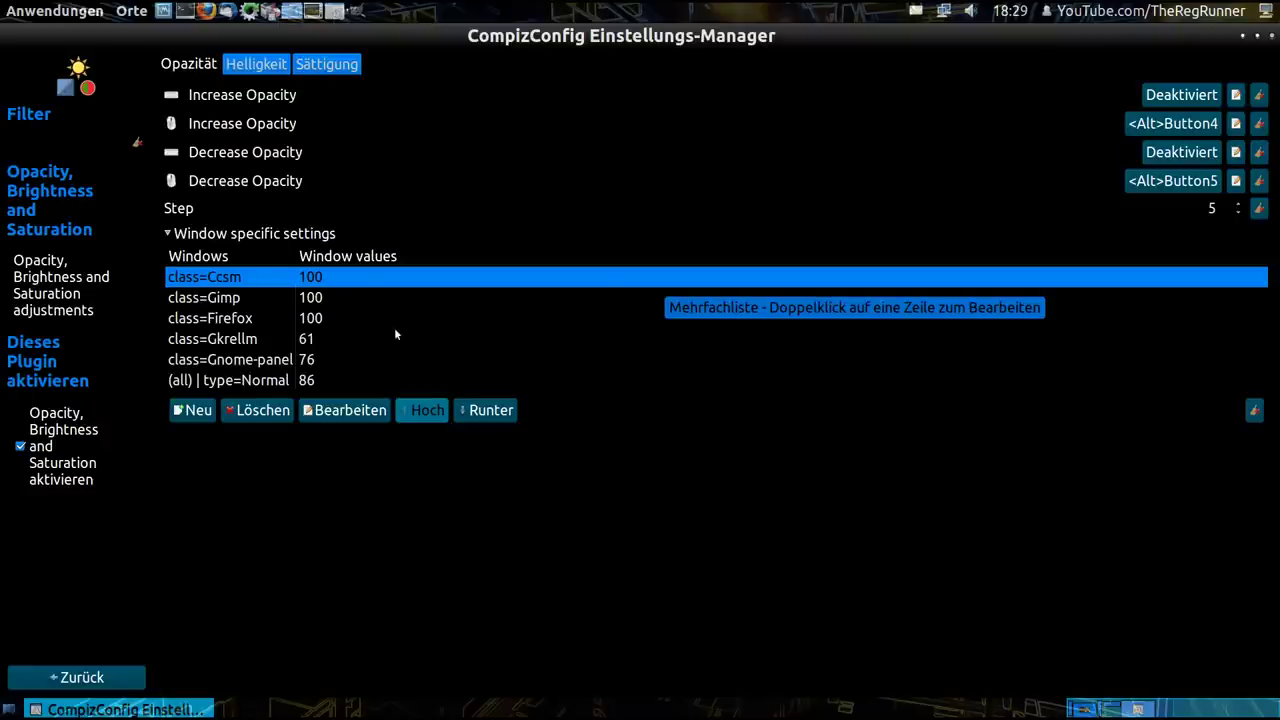
click(249, 383)
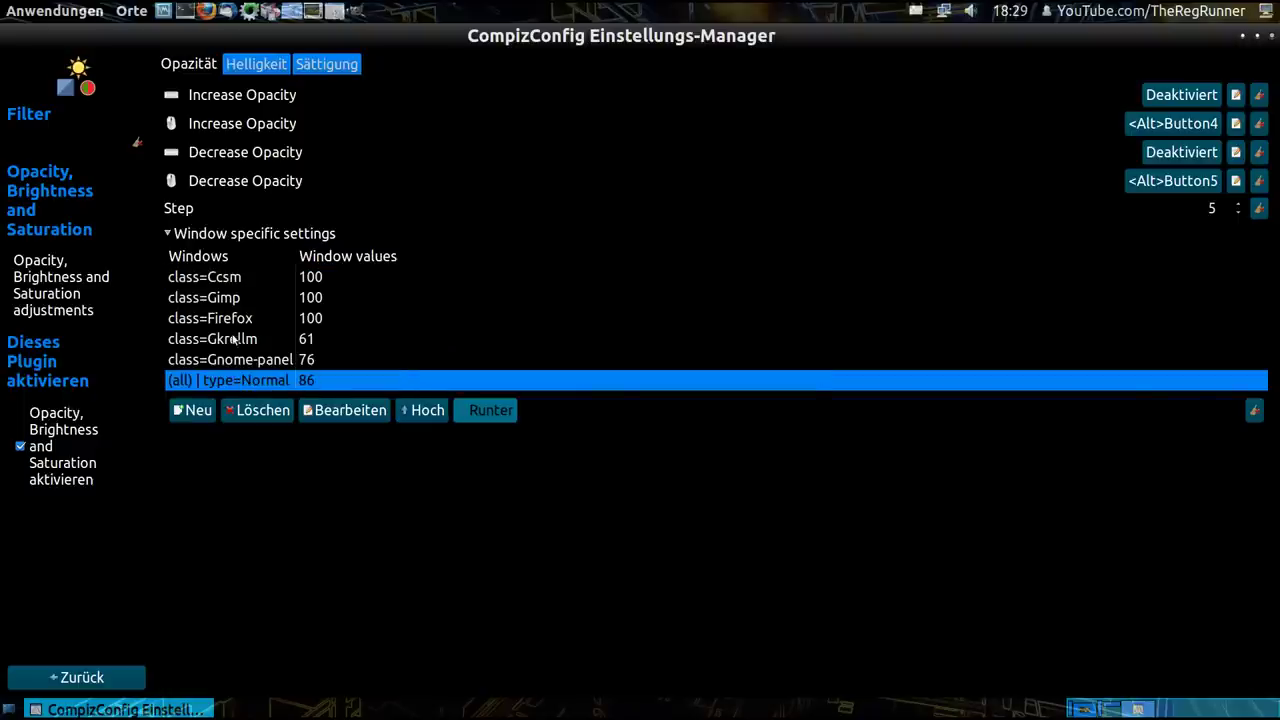
click(224, 282)
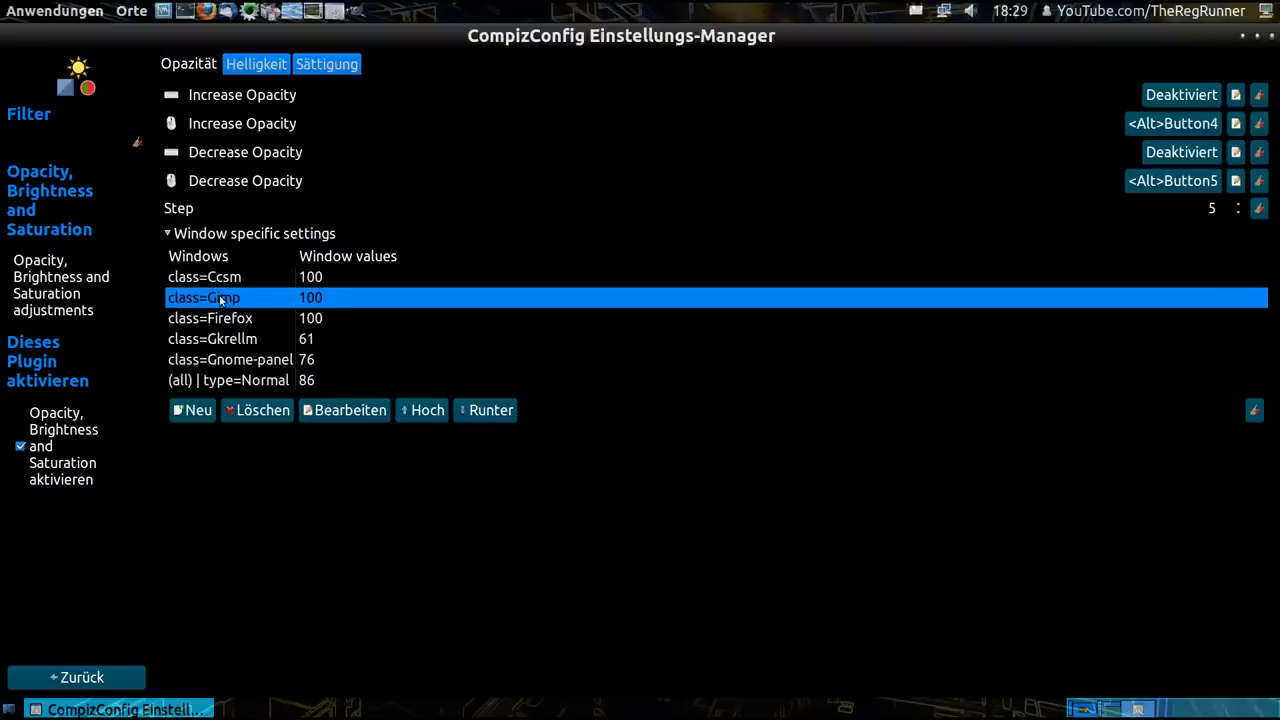
click(224, 318)
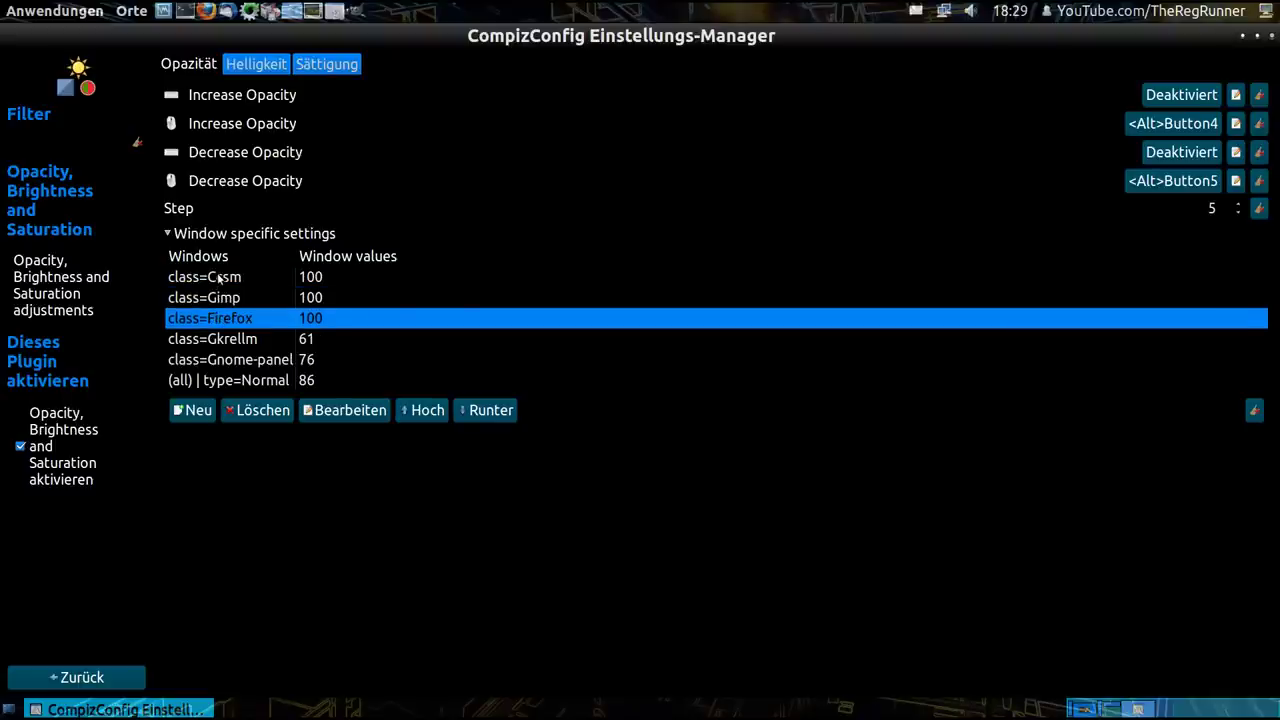
click(224, 280)
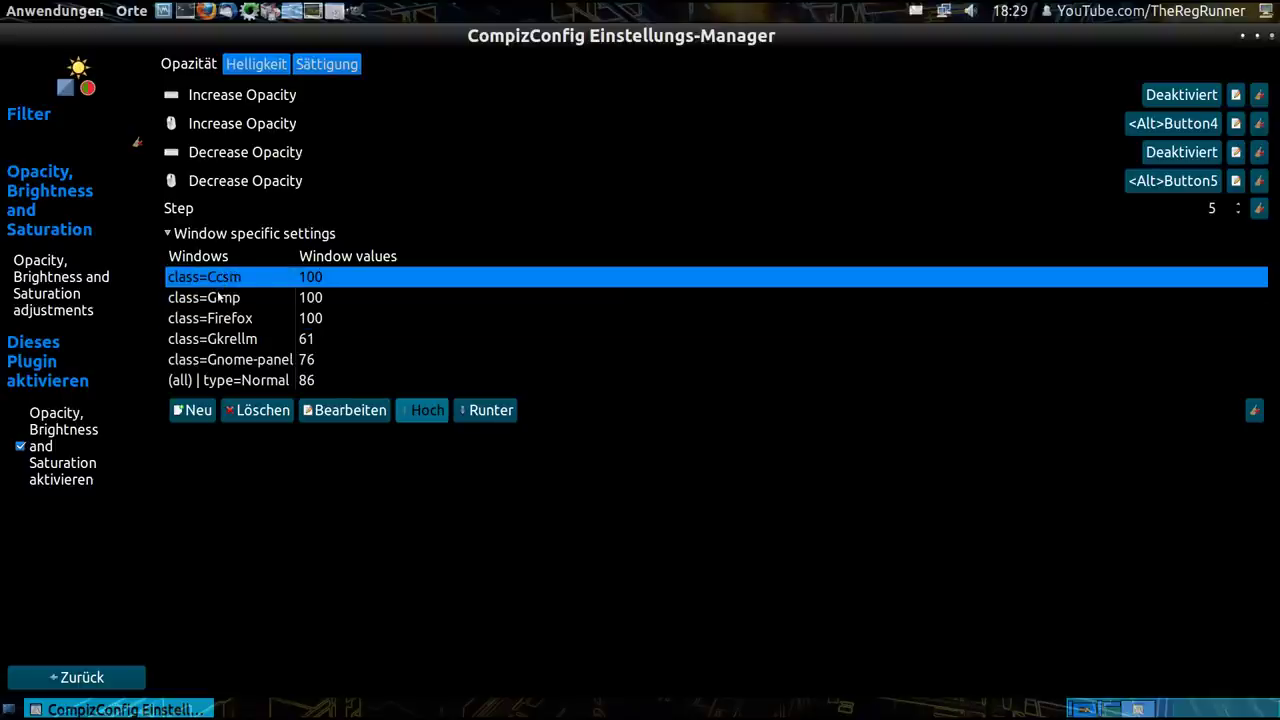
click(222, 298)
click(232, 320)
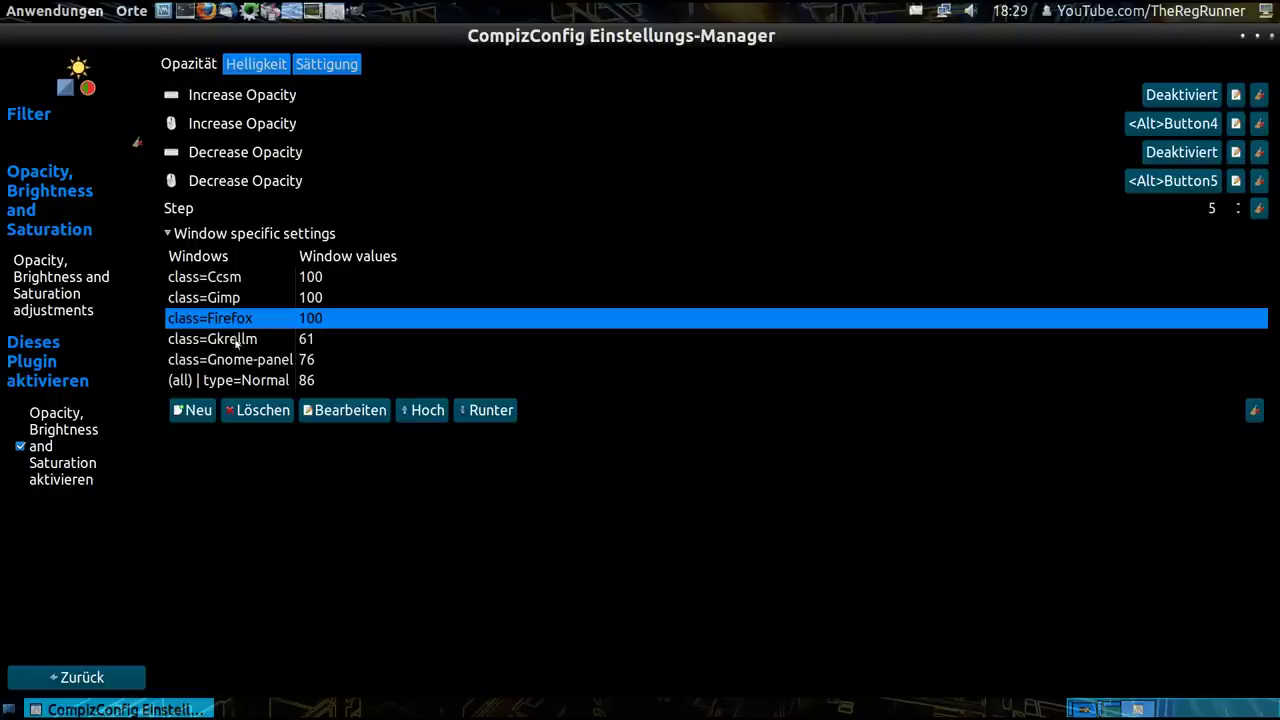
click(237, 340)
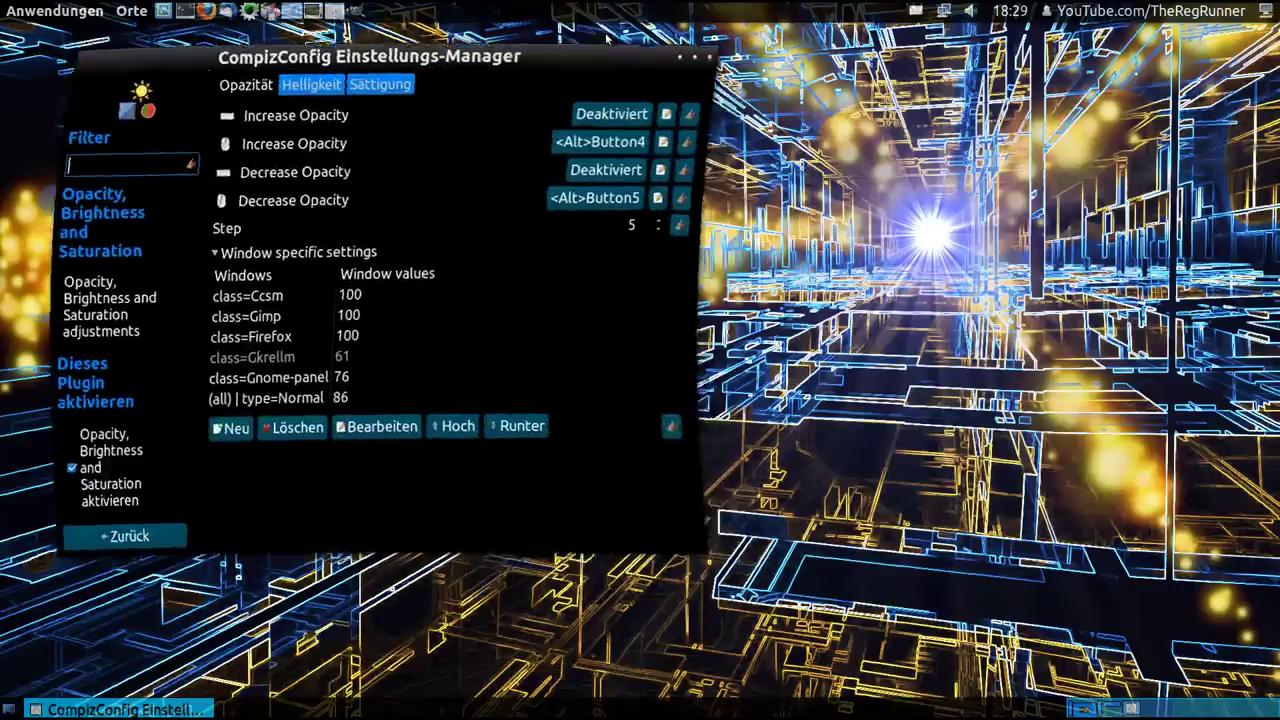
Step: Shrink the settings window to a floating size, cycle the 3D switcher, and refocus it
double_click(607, 38)
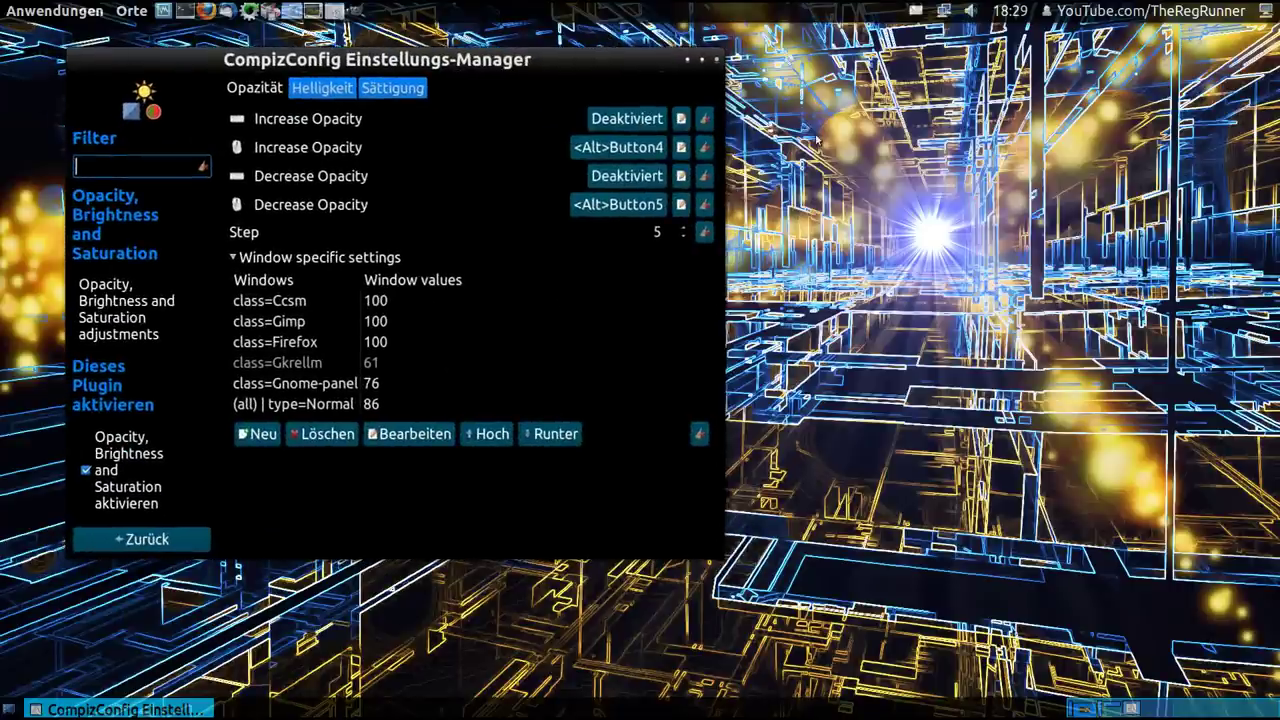
click(817, 140)
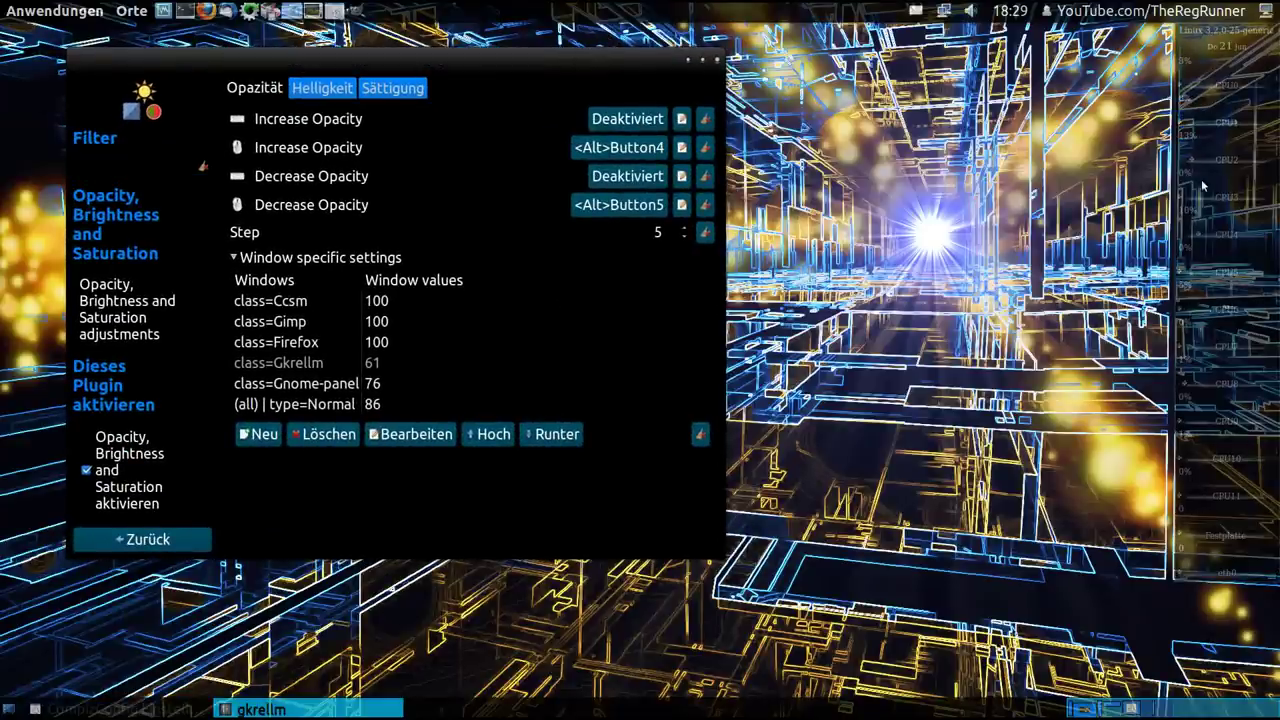
key(super+Tab)
click(315, 366)
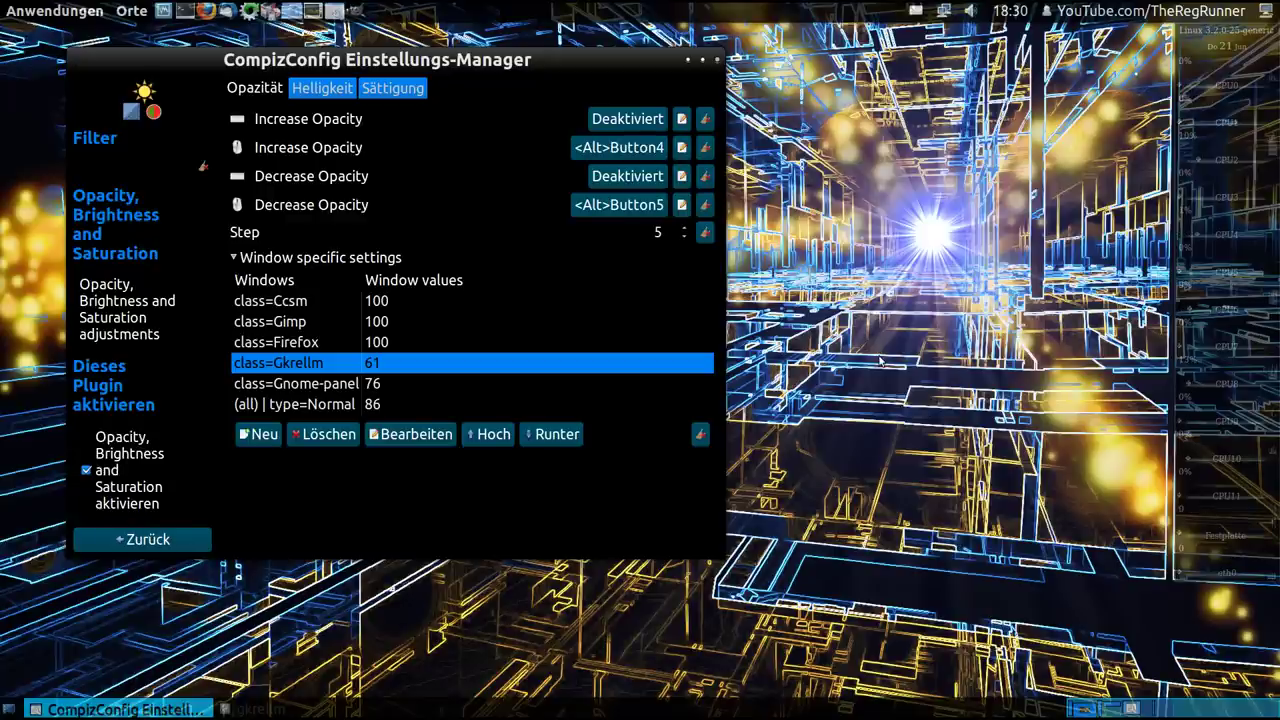
Step: Create a new opacity rule matching window class Ccsm, picked from the CCSM window
click(257, 434)
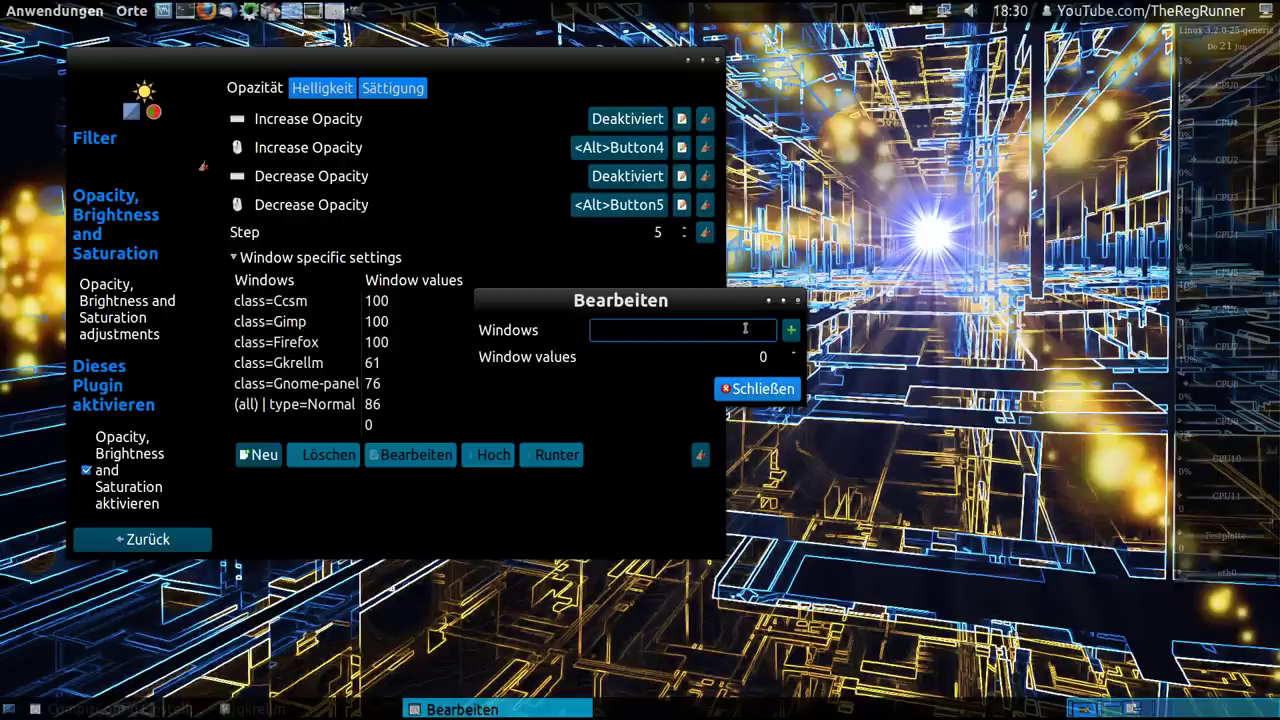
click(790, 330)
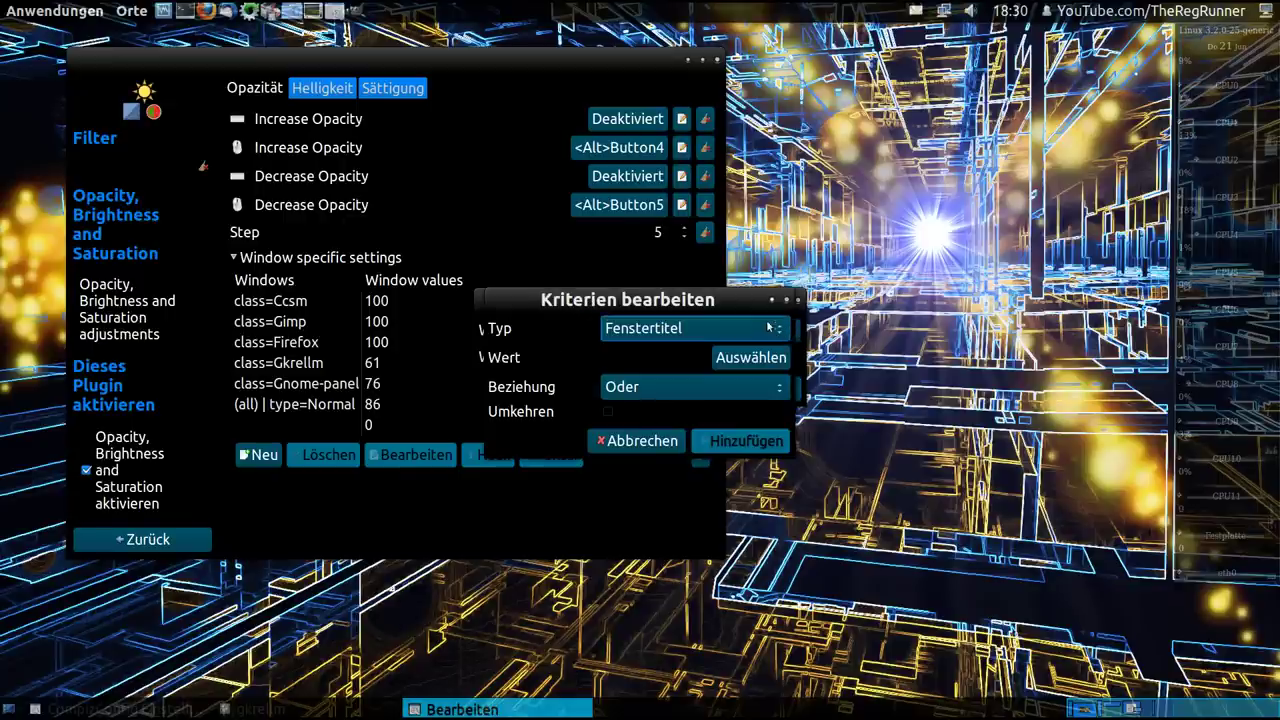
click(782, 332)
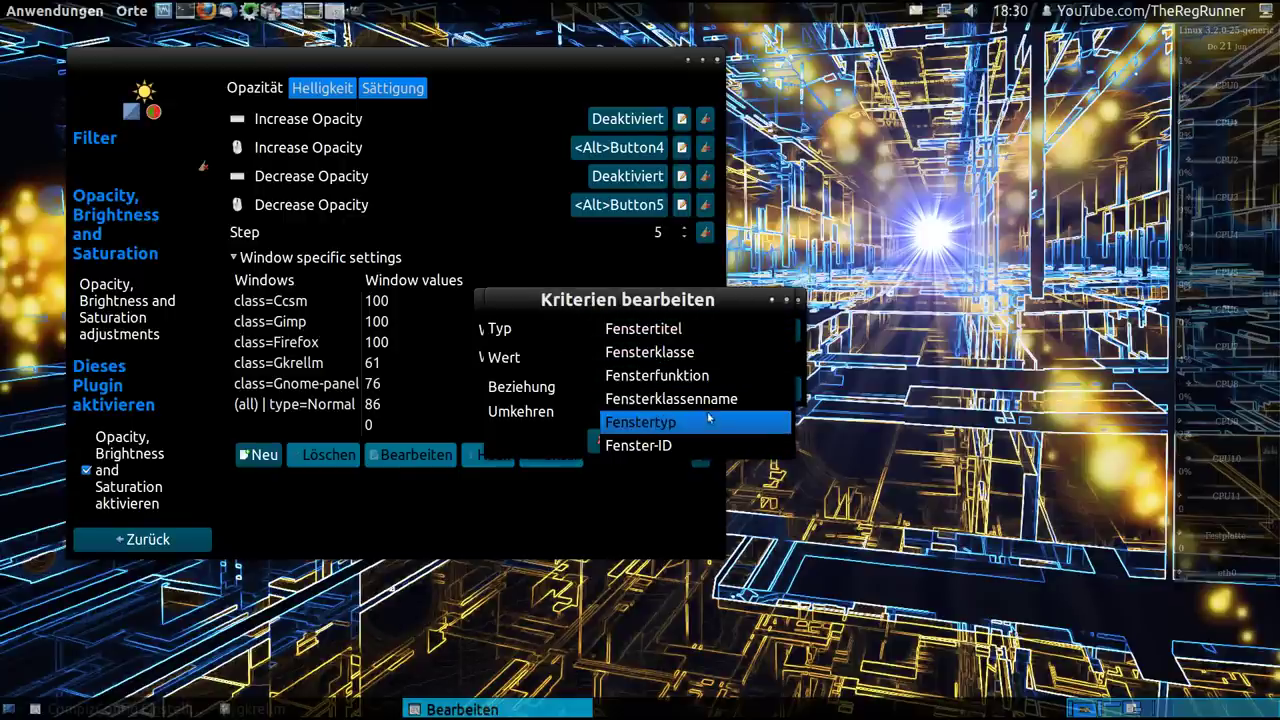
click(712, 356)
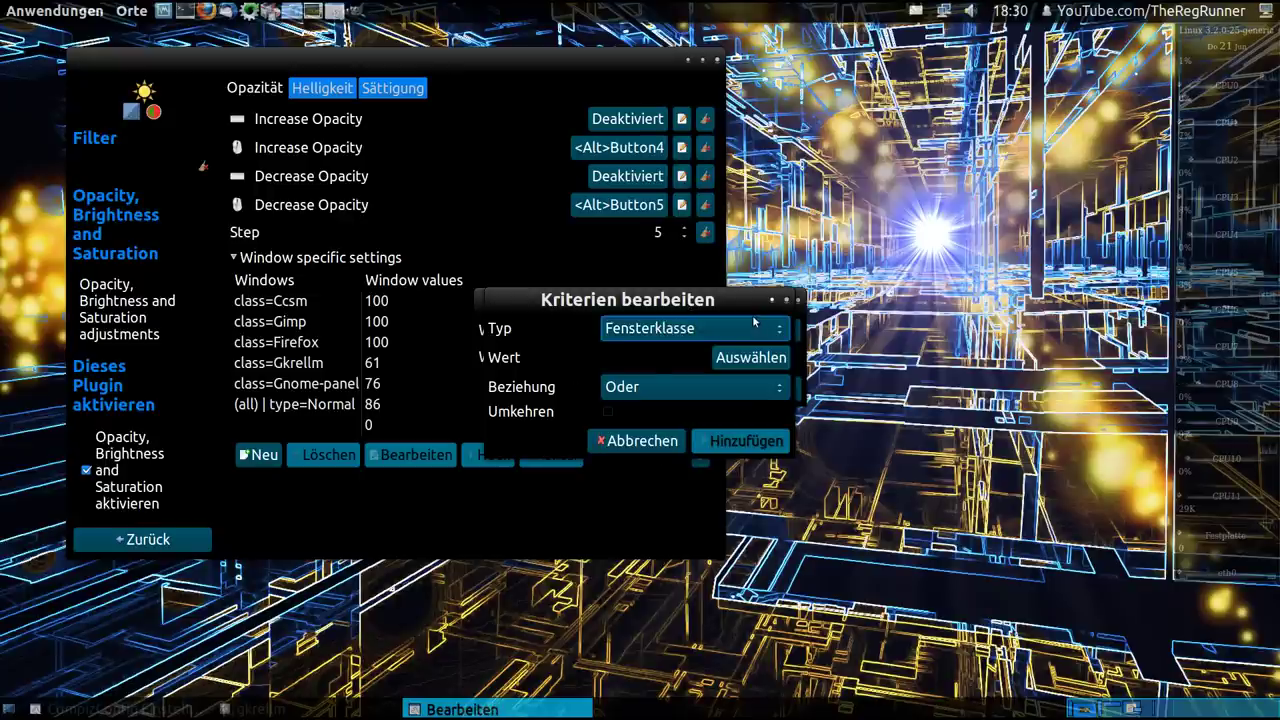
click(750, 357)
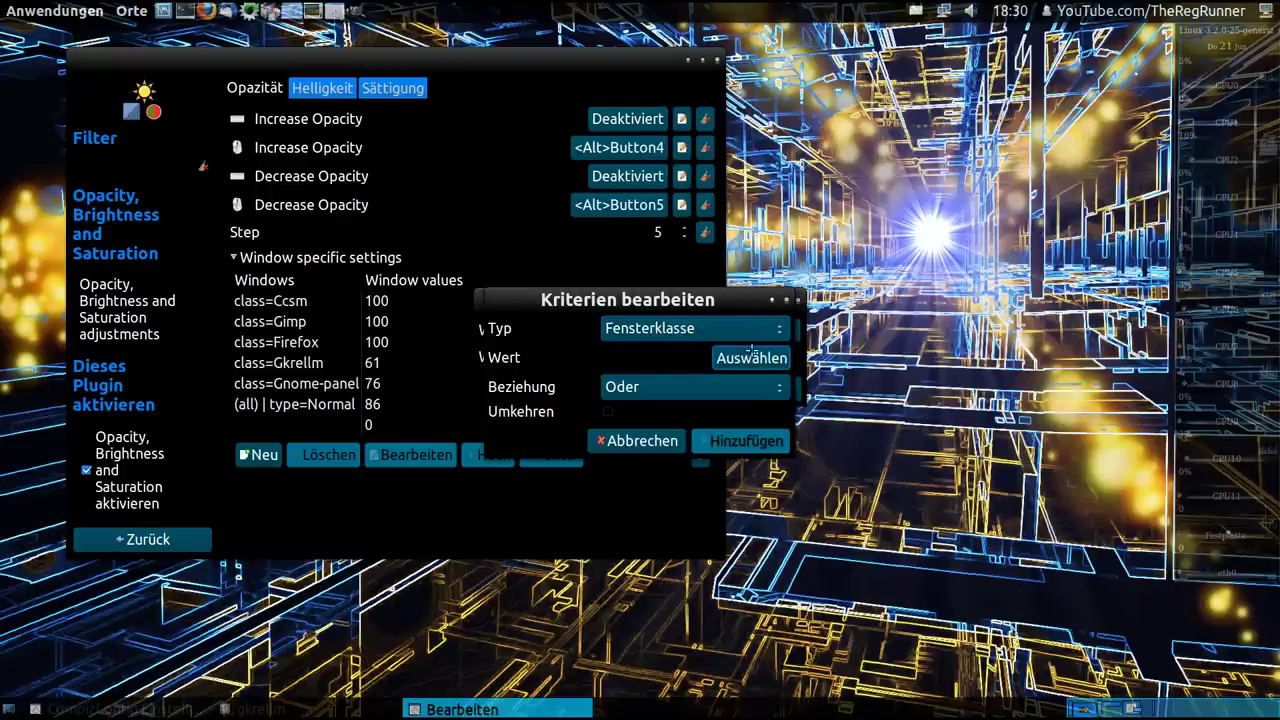
click(629, 68)
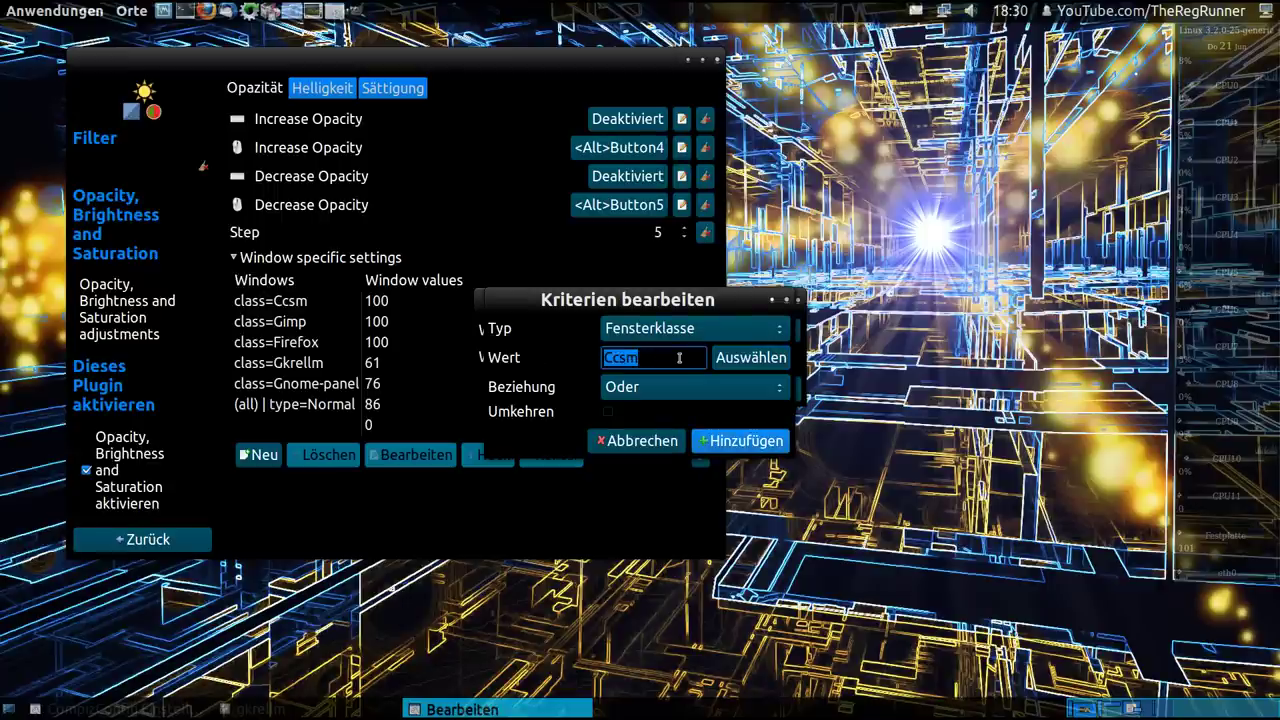
click(728, 449)
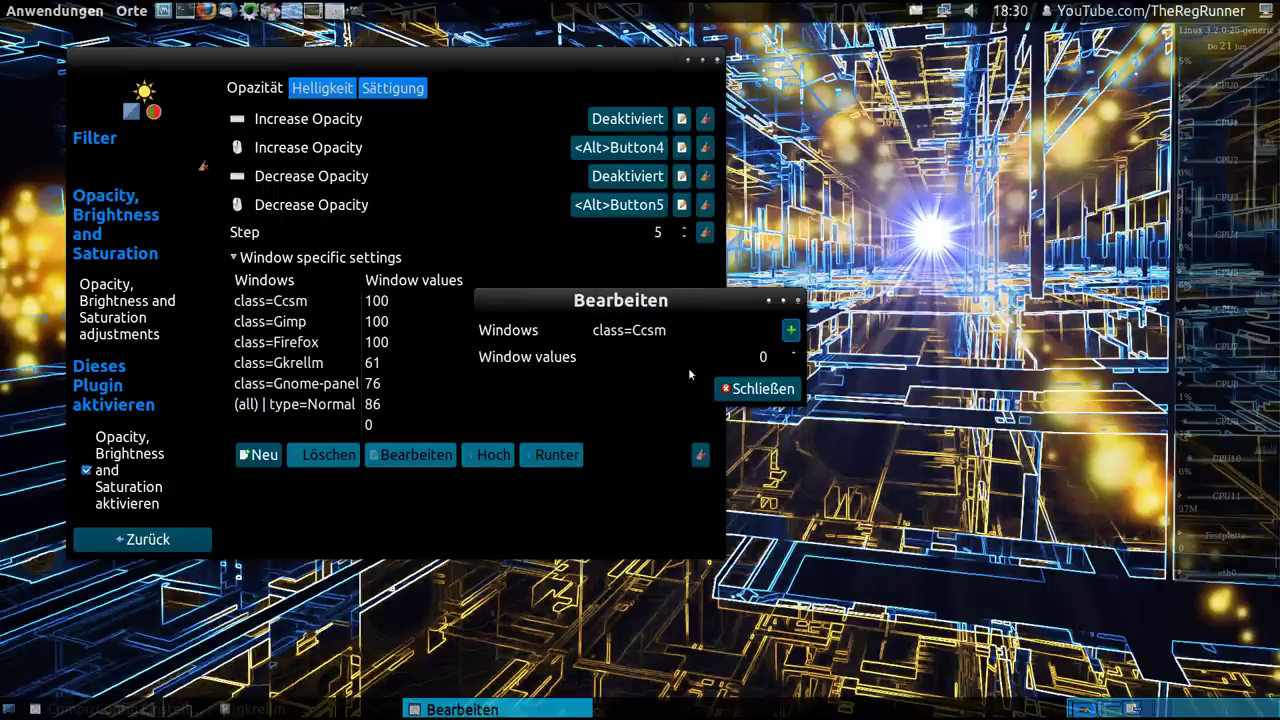
Step: Raise the class=Ccsm rule's opacity value to 92 and save it
click(795, 357)
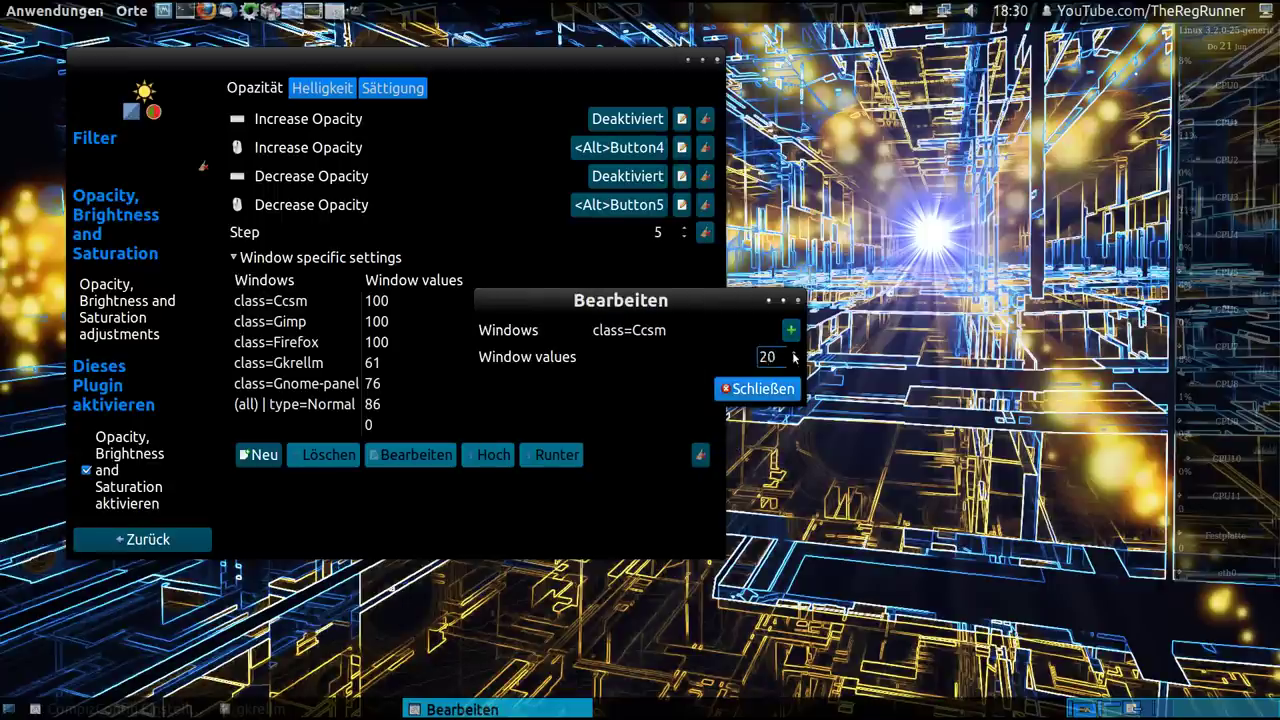
scroll(795, 357, up, 15)
scroll(795, 357, up, 10)
scroll(795, 357, up, 12)
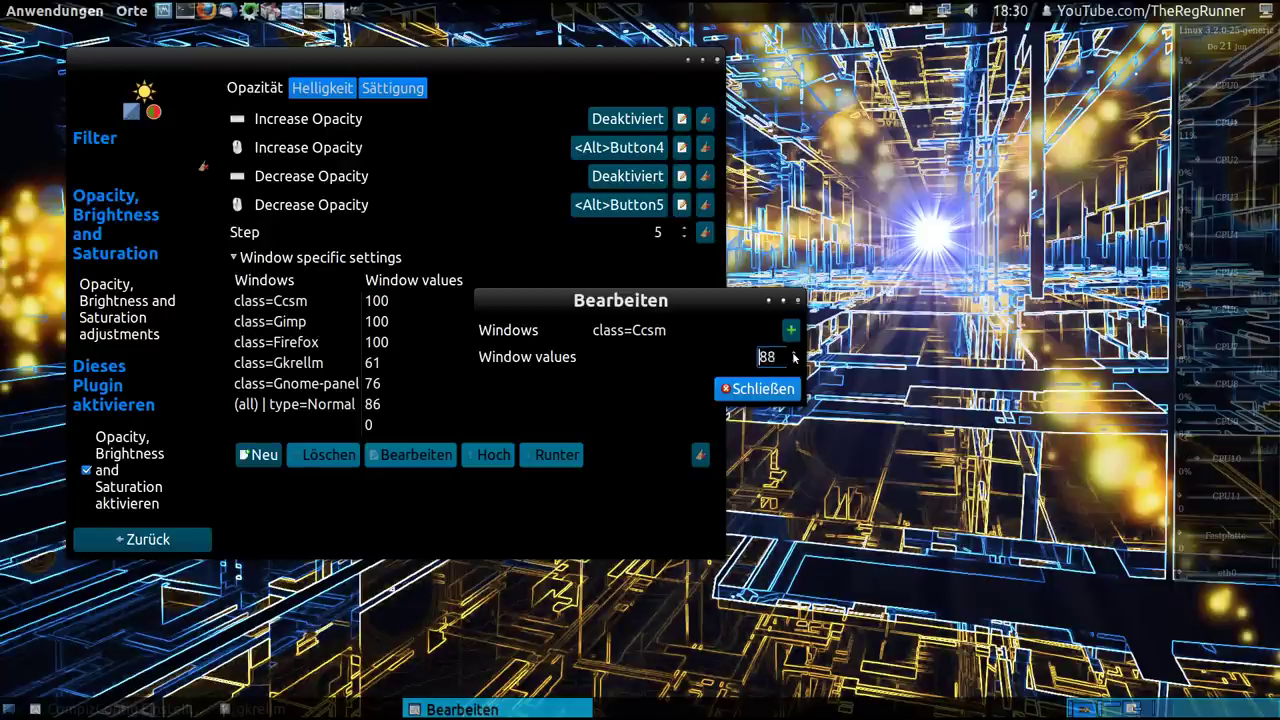
click(748, 389)
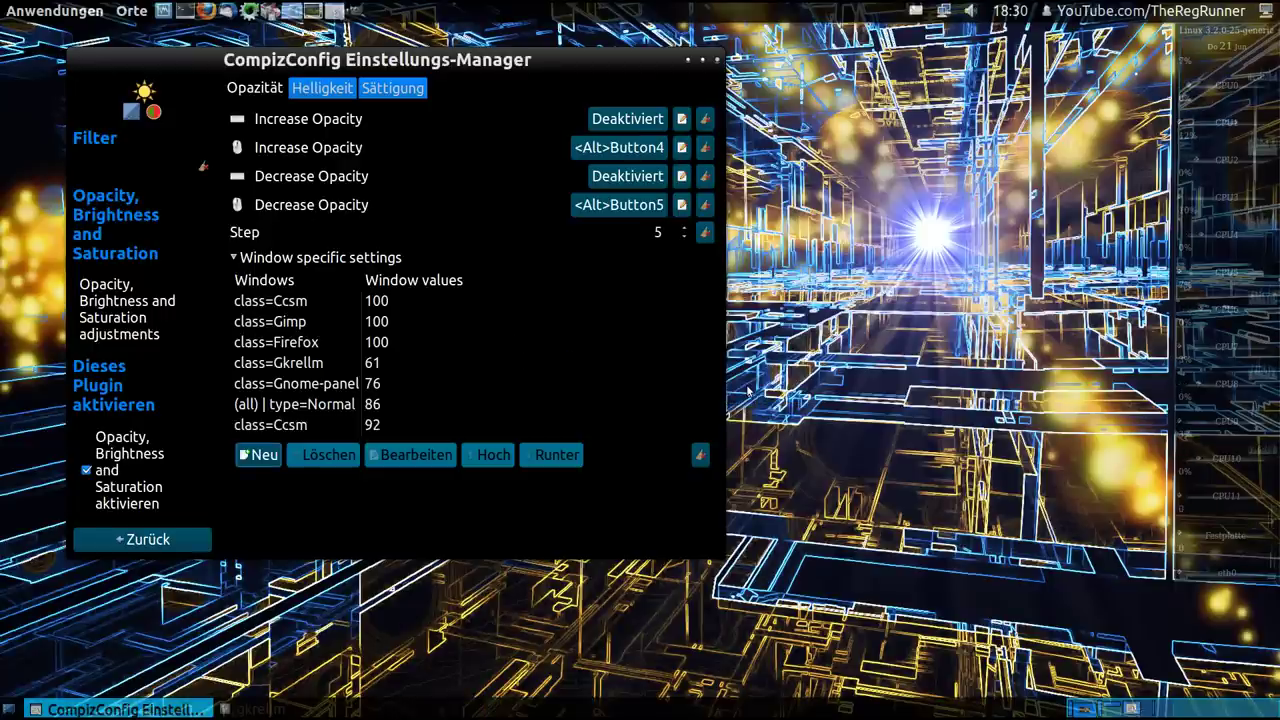
Step: Move the class=Ccsm 92 rule to the top of the opacity list
click(265, 428)
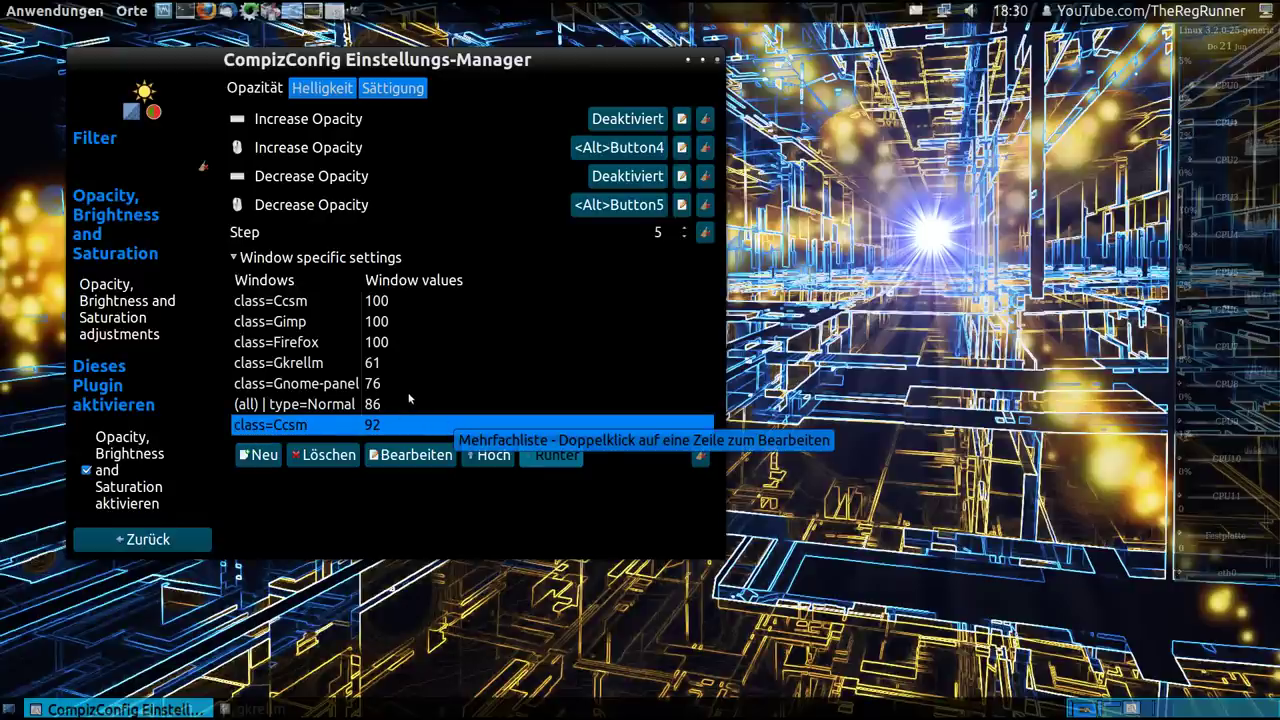
click(306, 408)
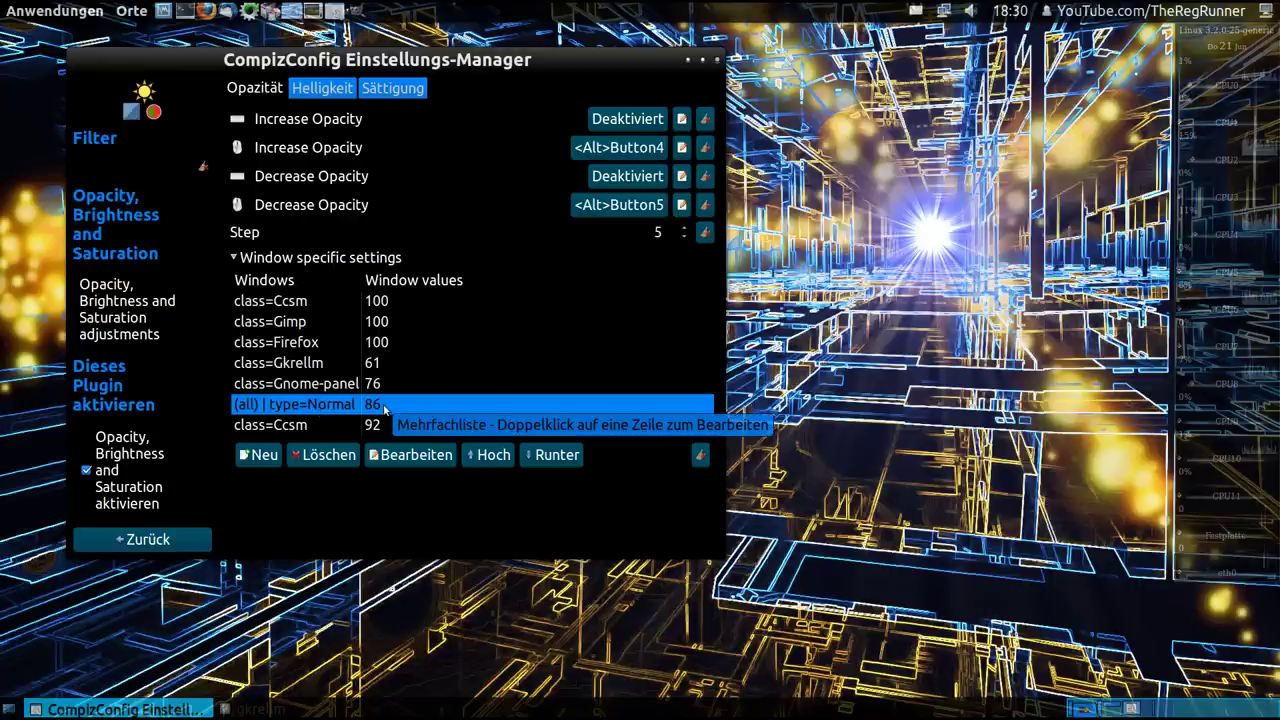
click(312, 428)
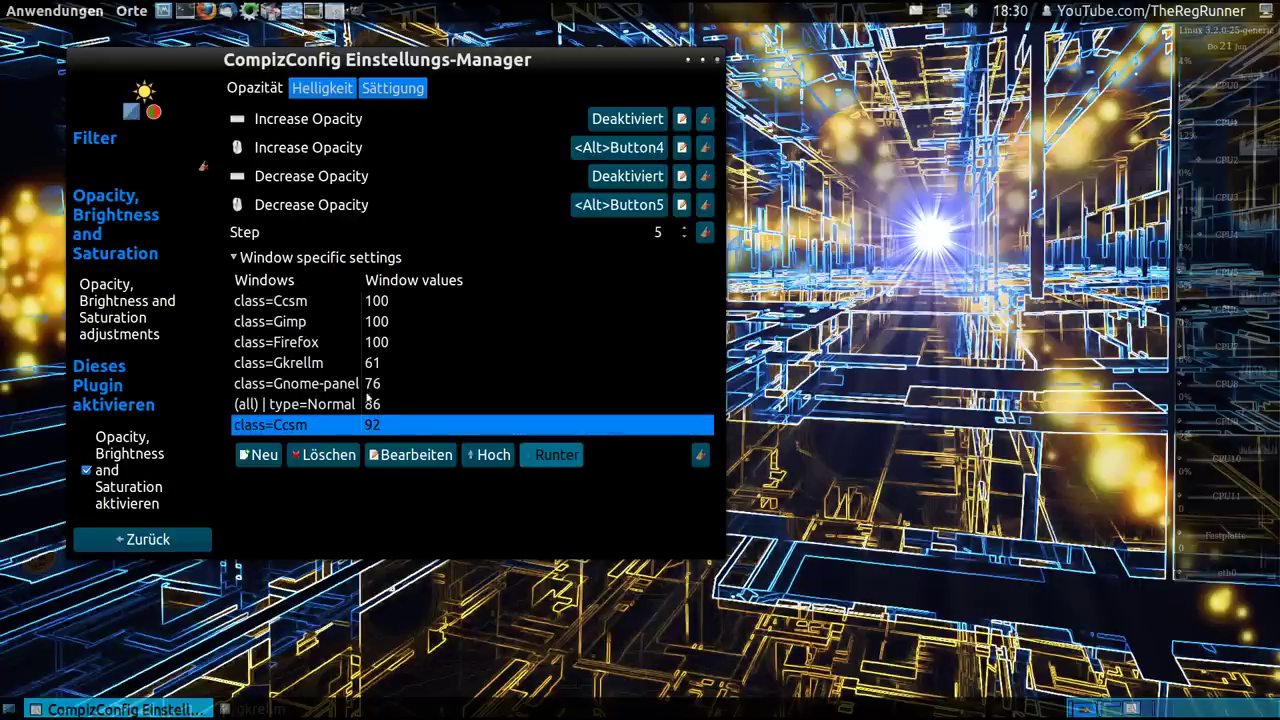
click(488, 455)
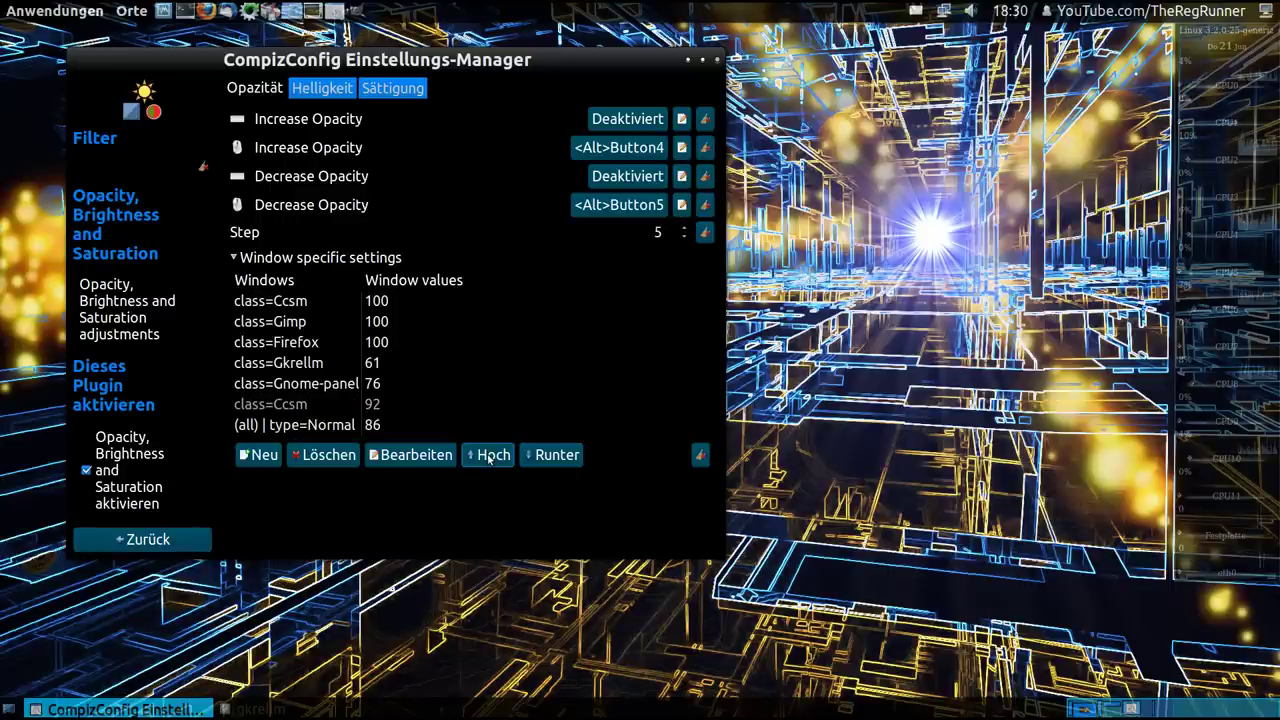
click(303, 406)
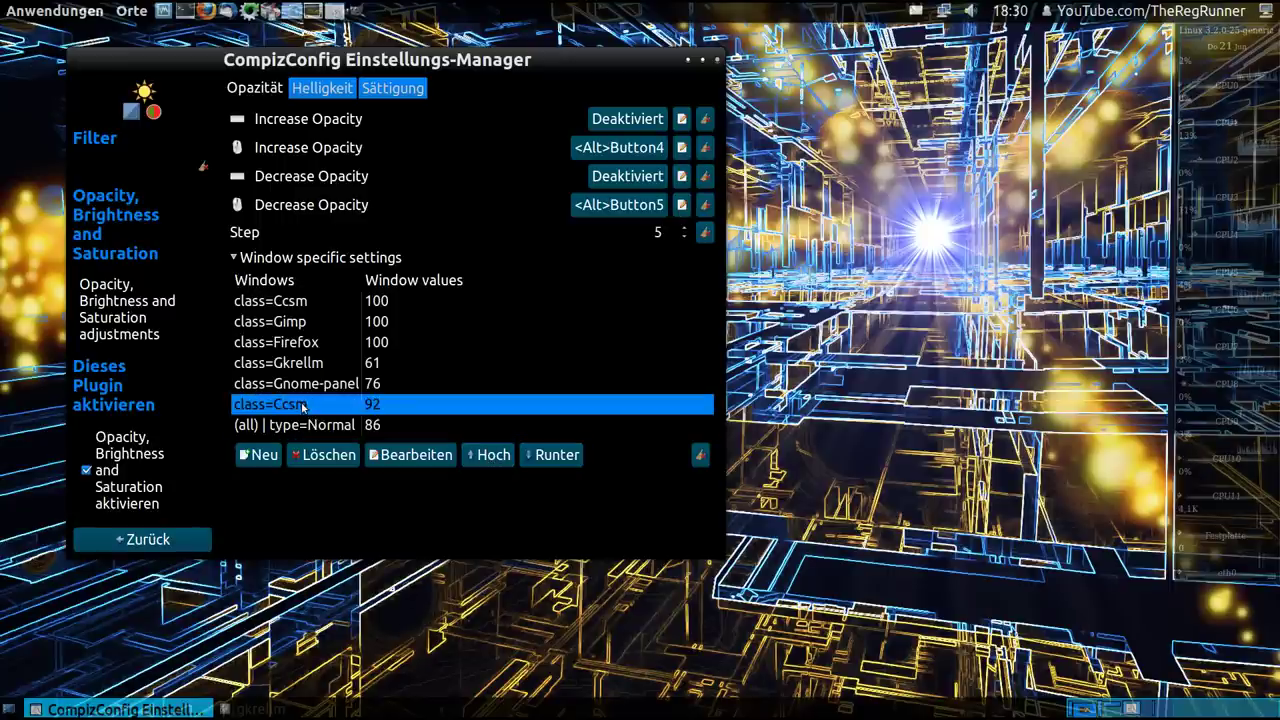
click(490, 455)
click(489, 455)
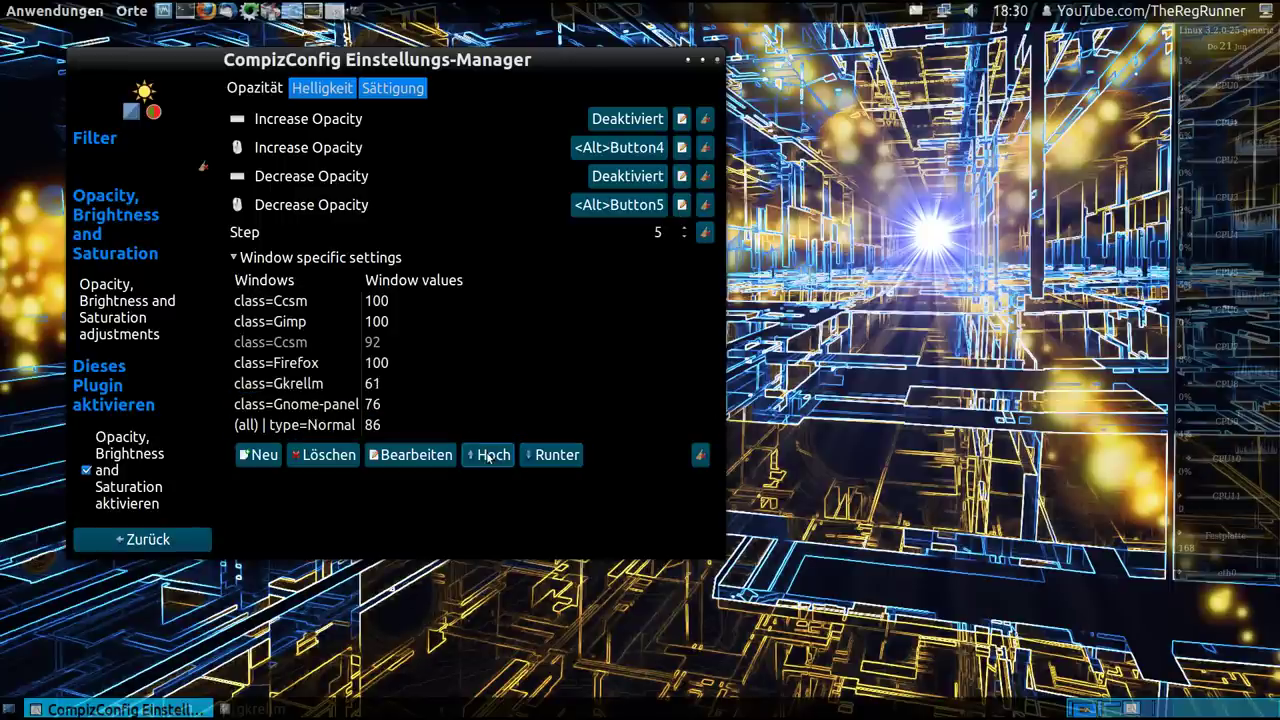
click(489, 455)
click(488, 455)
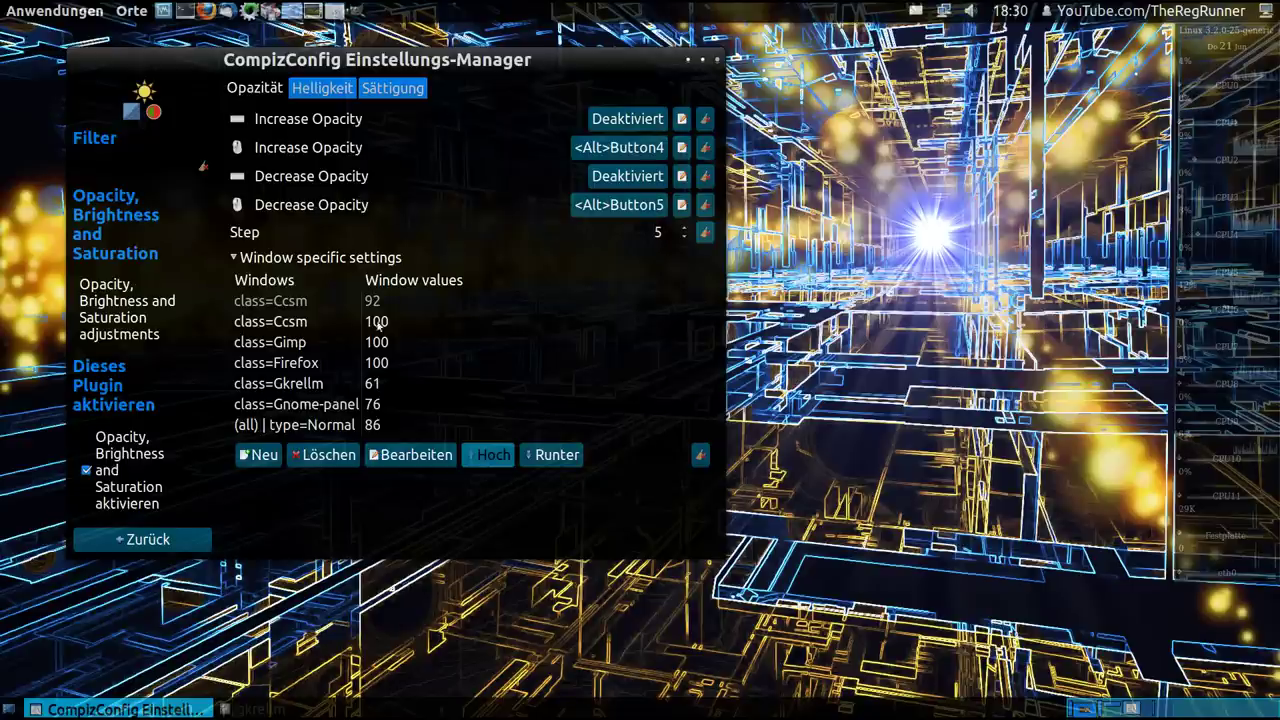
Step: Delete the class=Ccsm 92 rule and close CompizConfig Settings Manager
click(338, 307)
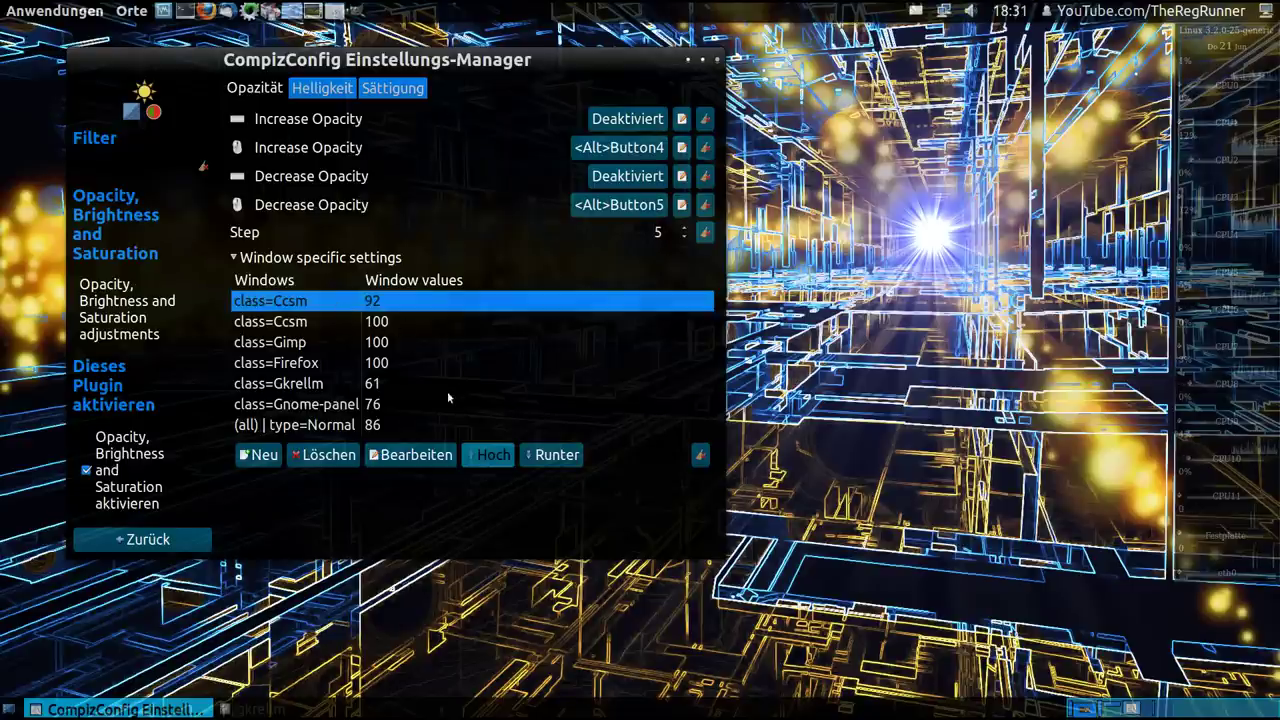
click(317, 458)
click(312, 304)
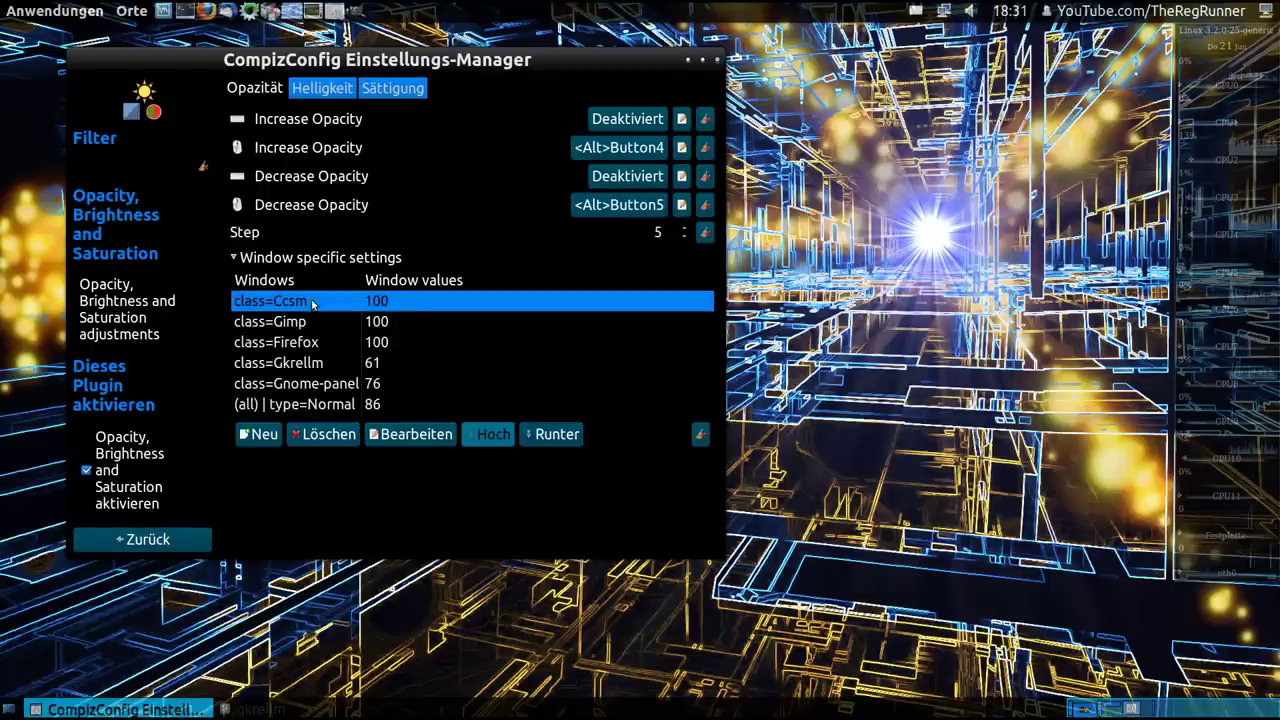
drag(712, 63, 758, 80)
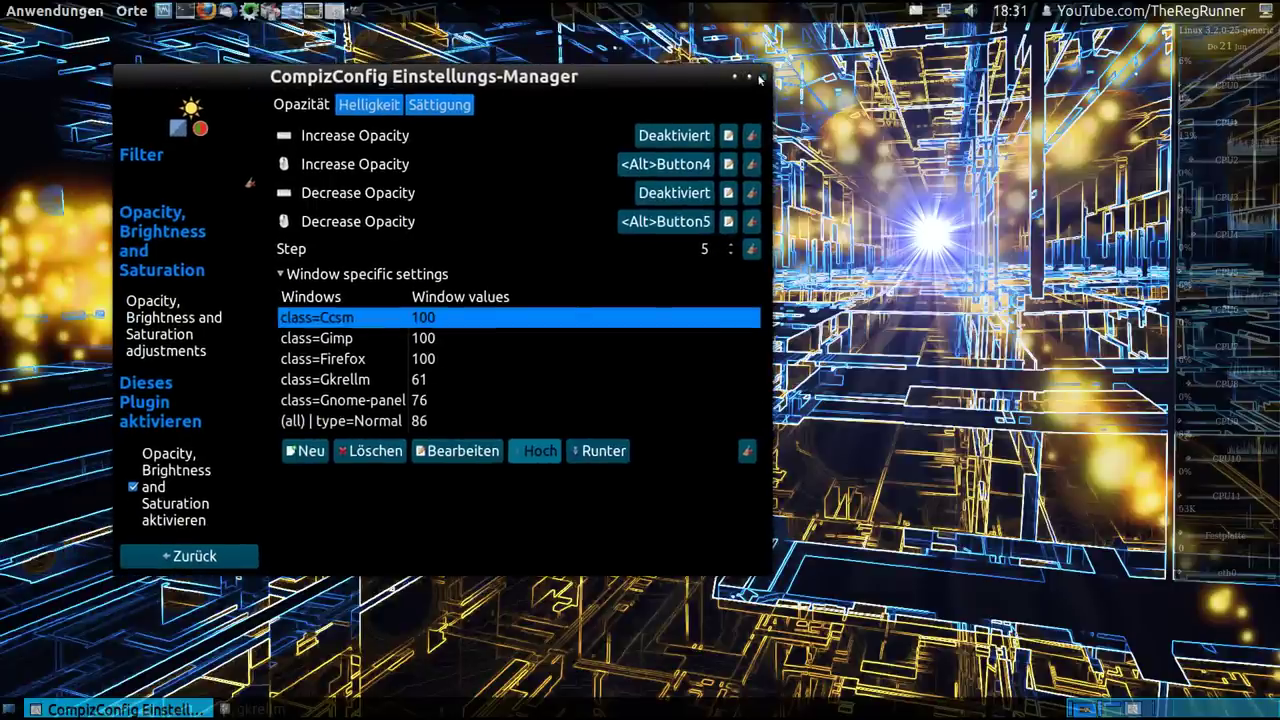
click(758, 80)
Step: Switch back to the GIMP window showing Desktop Thema.jpg with its golden sparks
key(super+Tab)
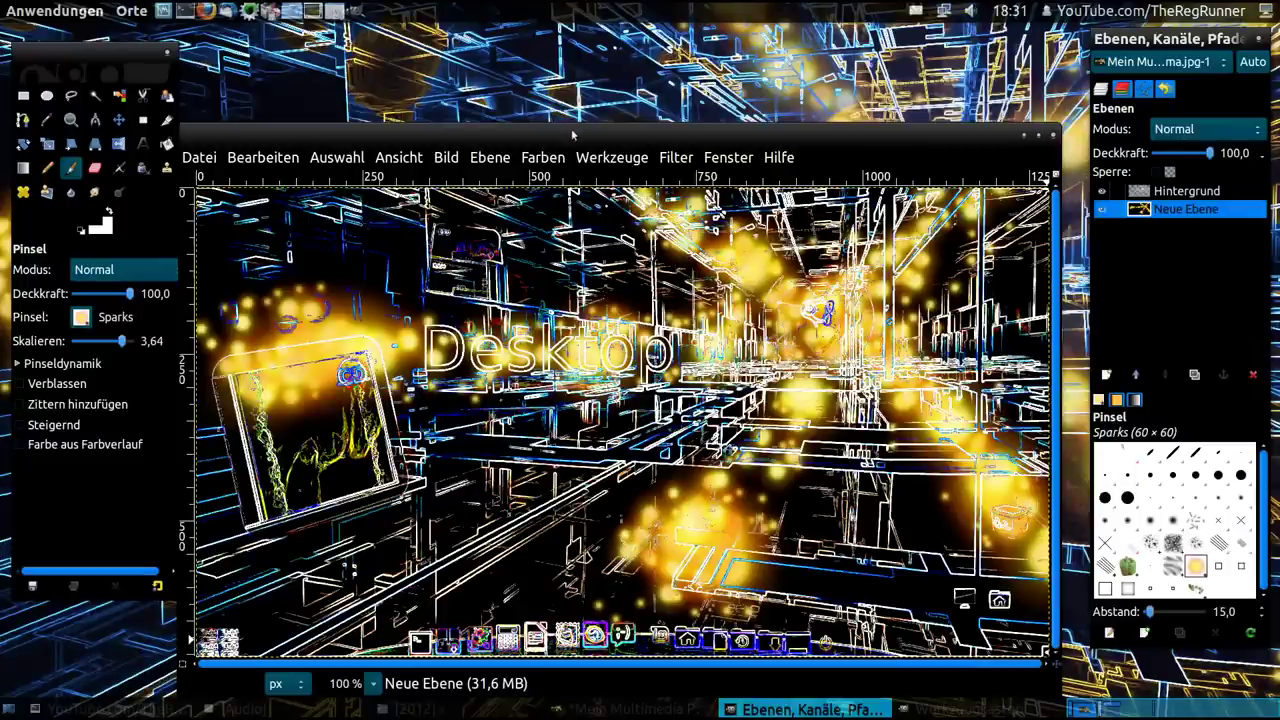
click(572, 134)
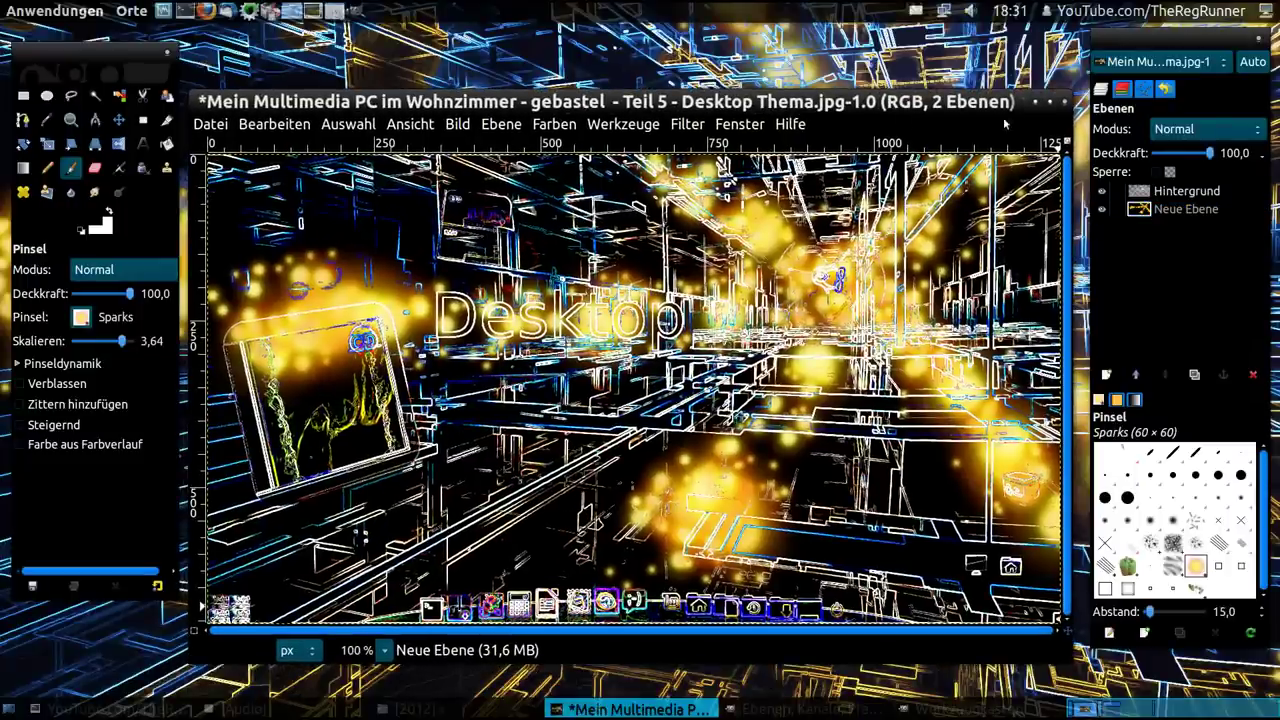